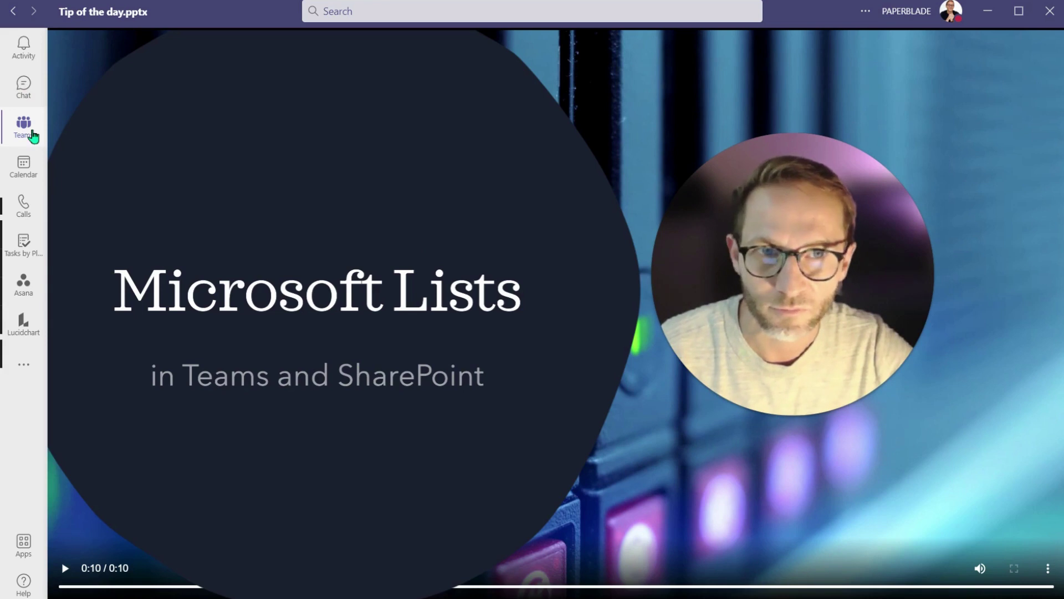
Open the General channel of the PB Dev team and start adding a tab to it.
click(26, 126)
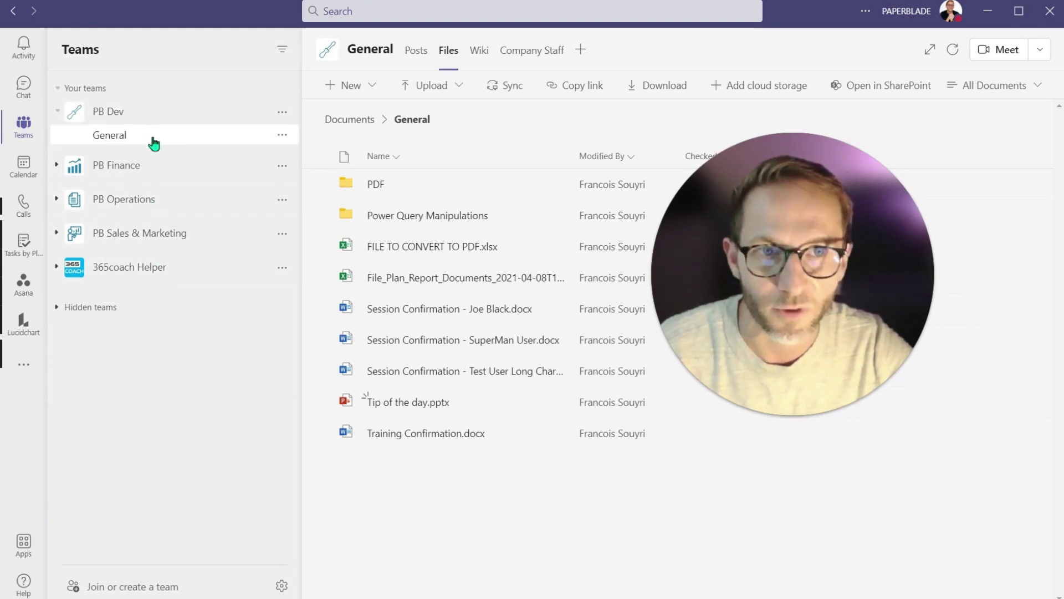
click(150, 142)
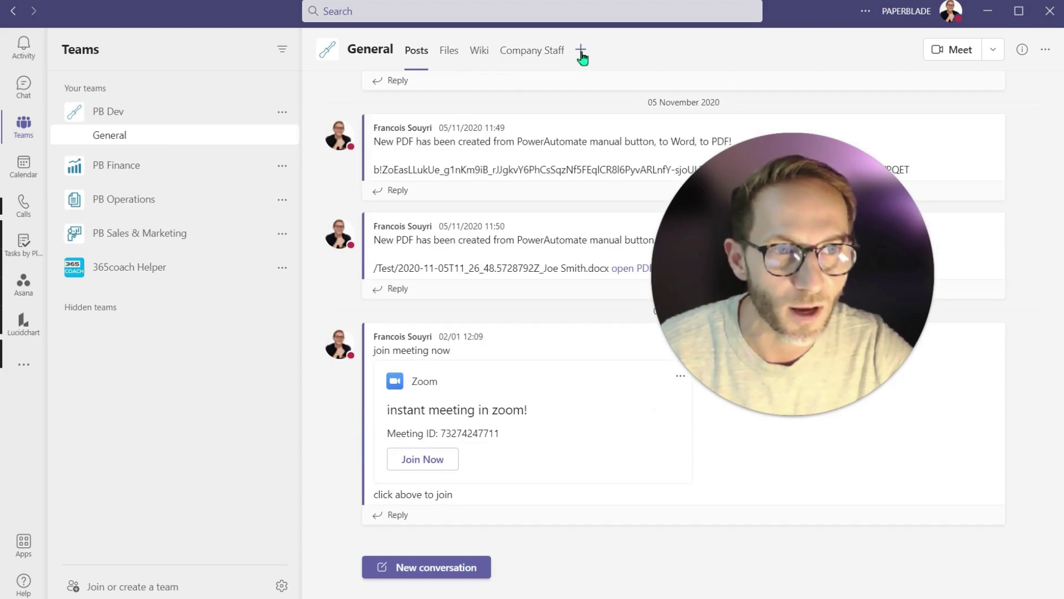
click(581, 51)
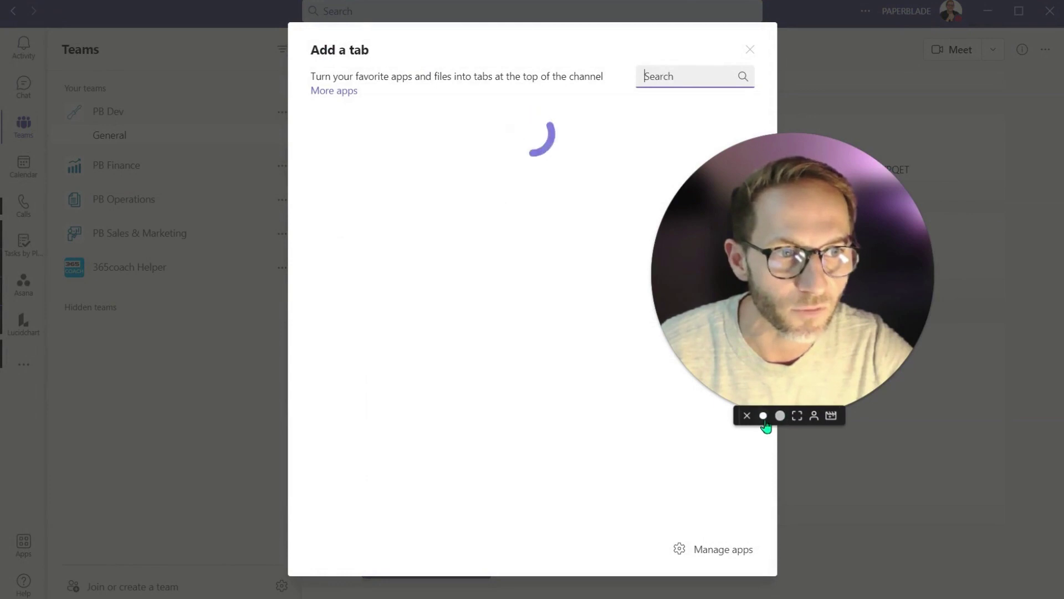
click(764, 415)
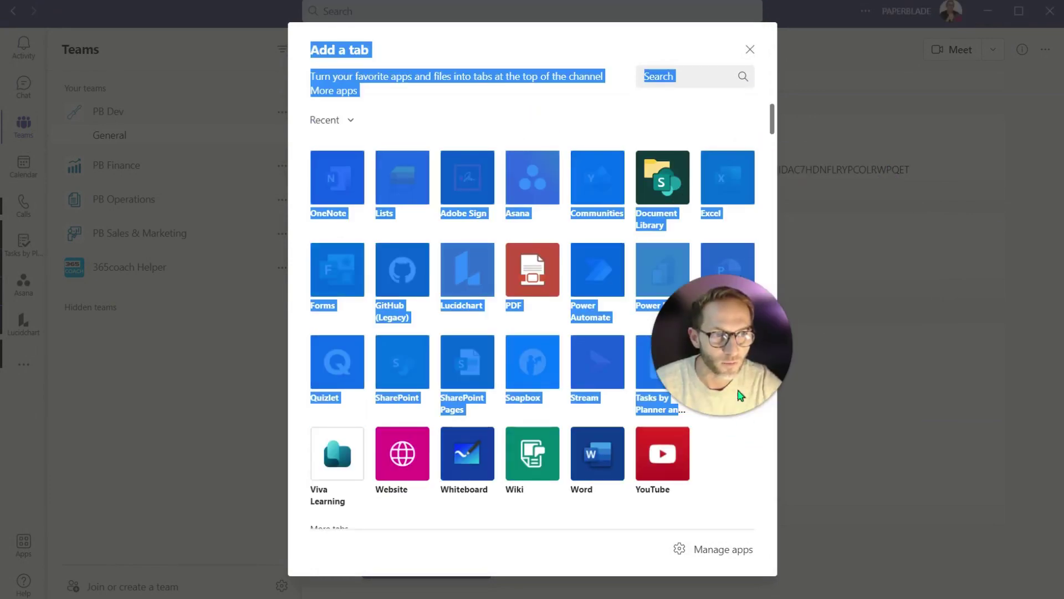
drag(734, 371, 132, 547)
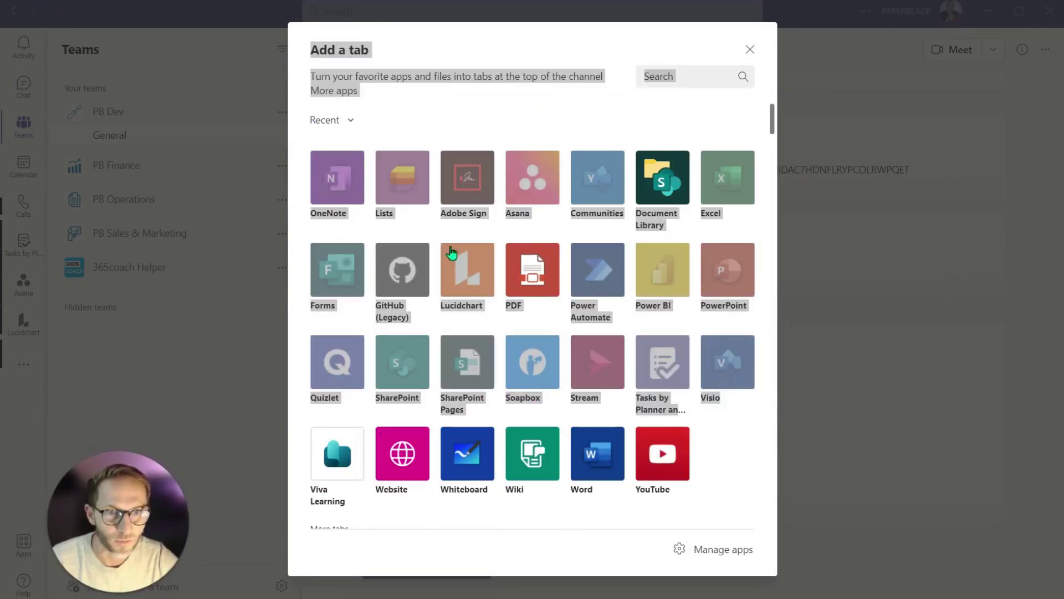
click(424, 136)
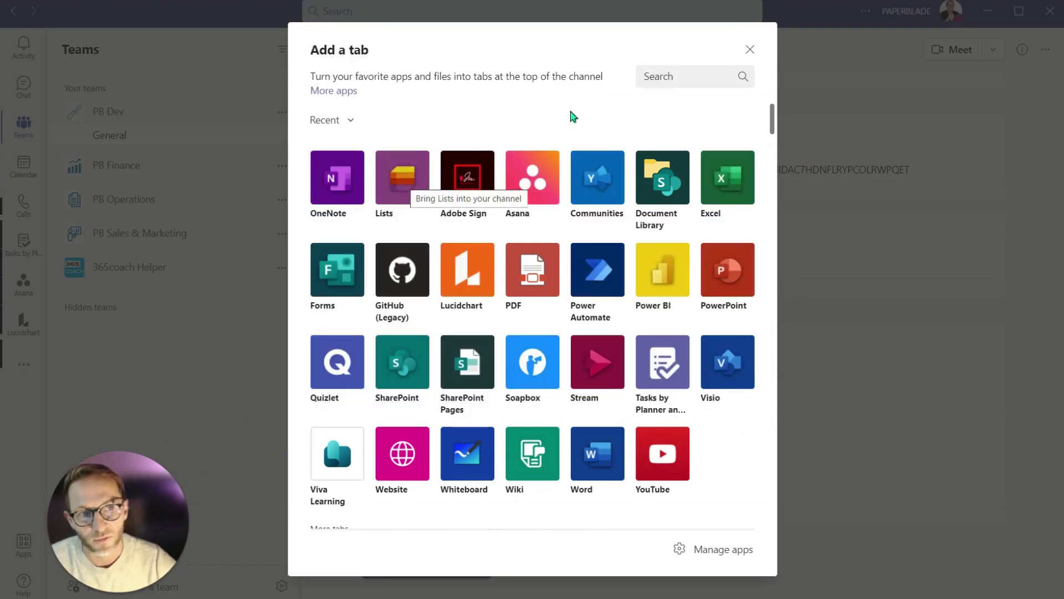
Search the available tab apps for "list" and add the Lists app to the General channel.
click(671, 78)
text(list)
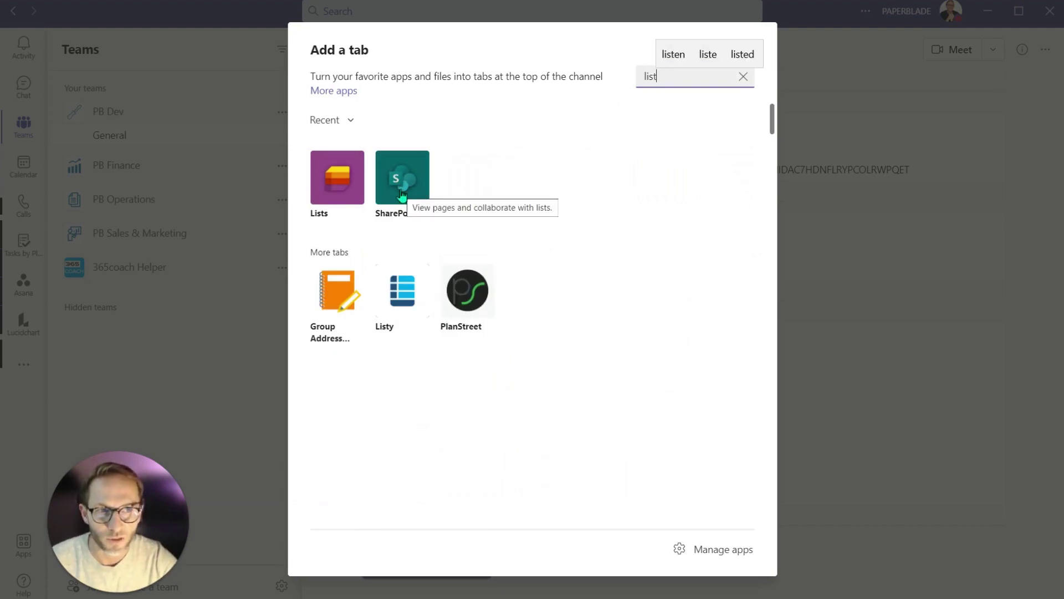
key(Escape)
key(Escape)
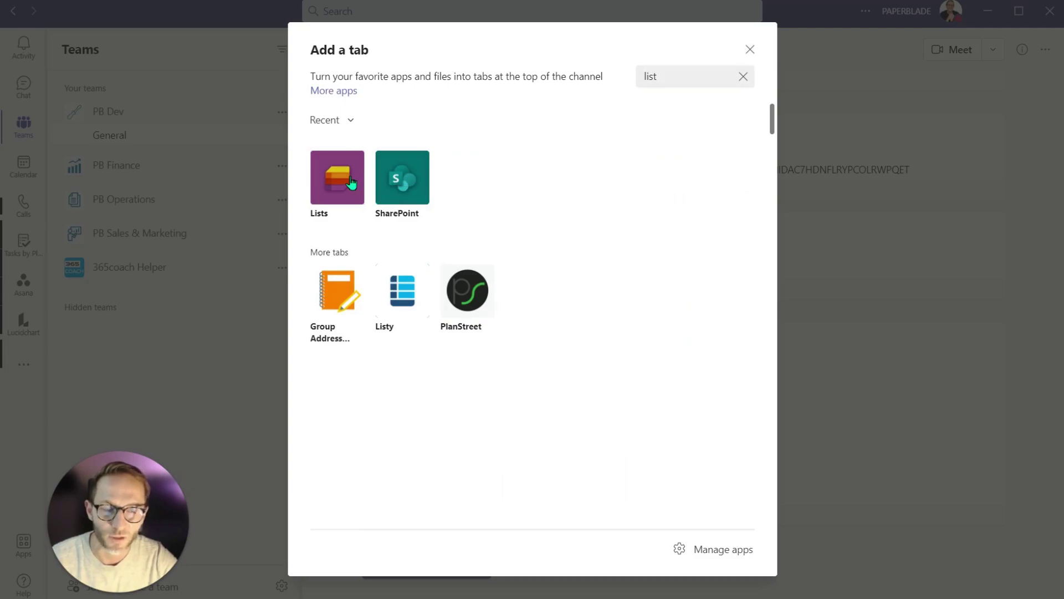
click(414, 230)
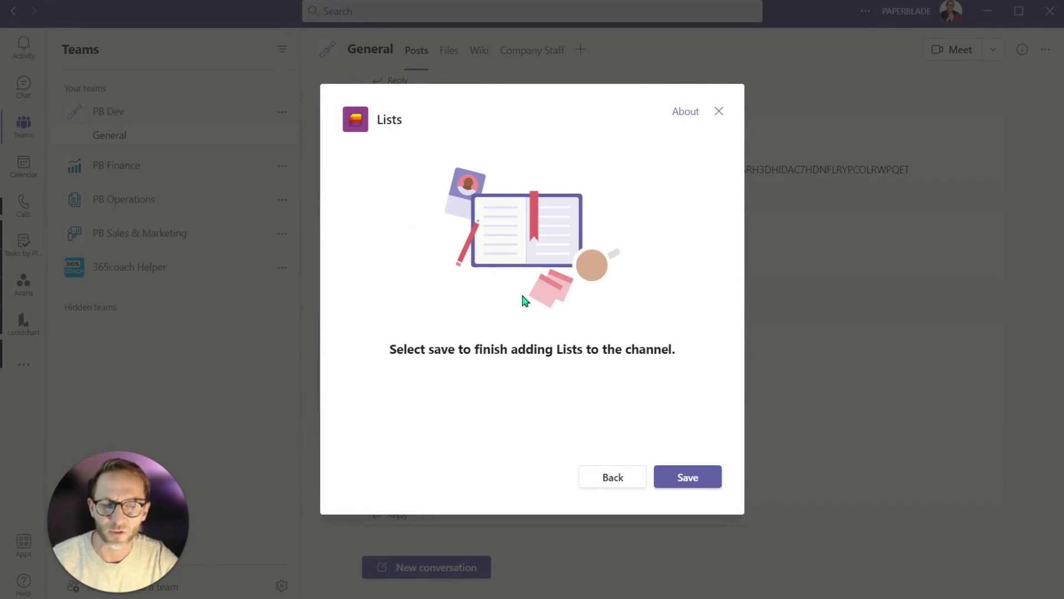
click(696, 478)
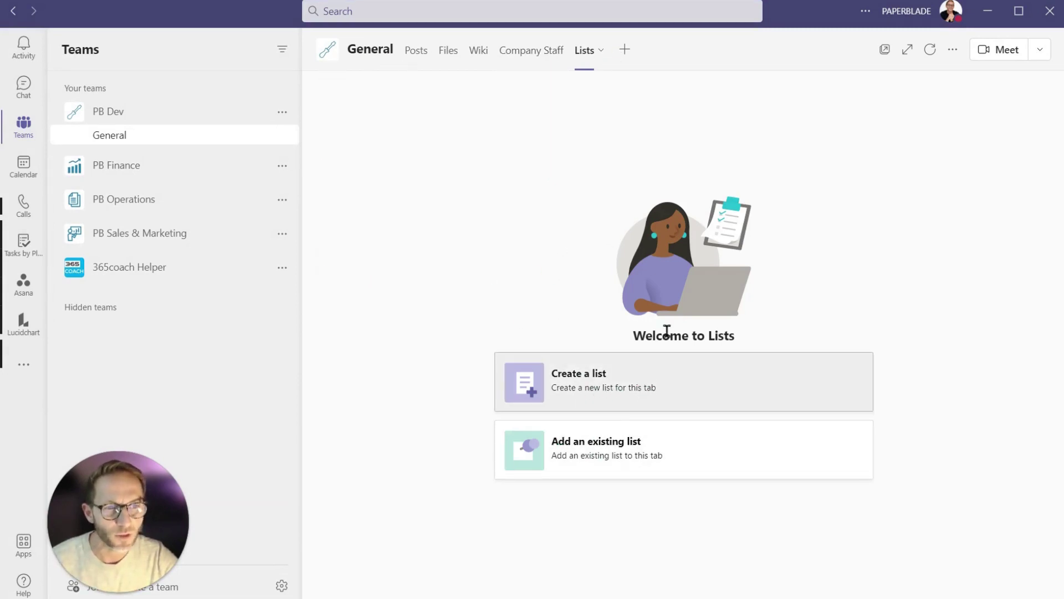
drag(637, 336, 820, 339)
click(834, 331)
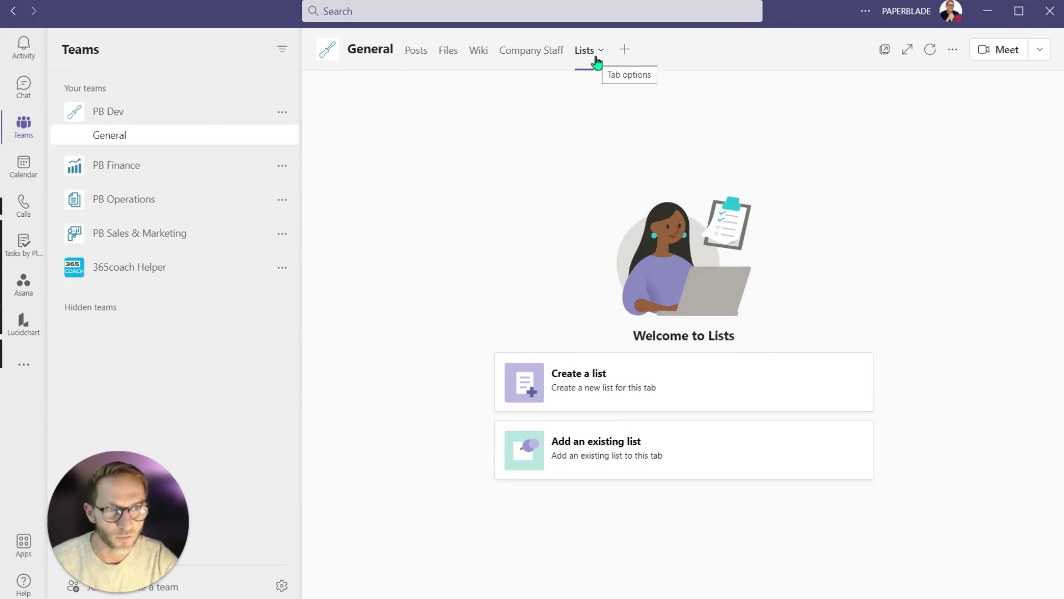
click(415, 51)
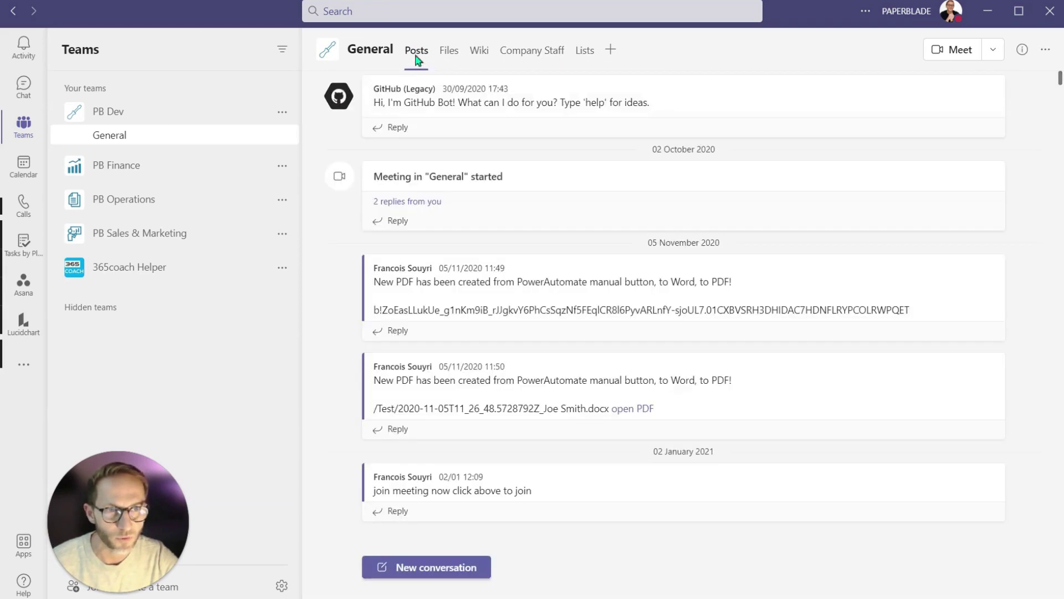
click(587, 51)
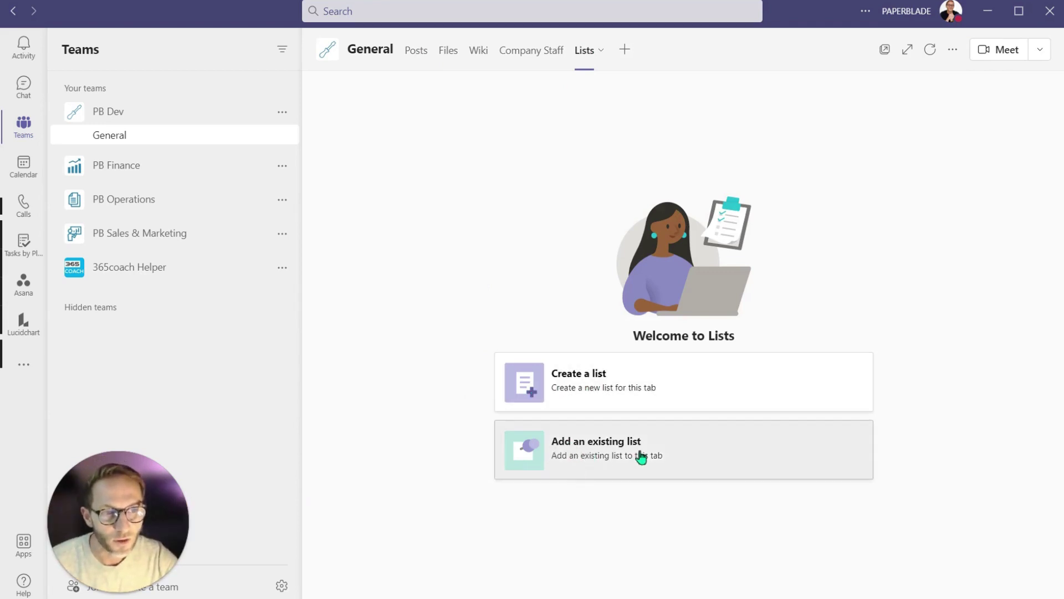
Start creating a new list for the Lists tab and preview the sample rows of the Event itinerary template.
click(623, 393)
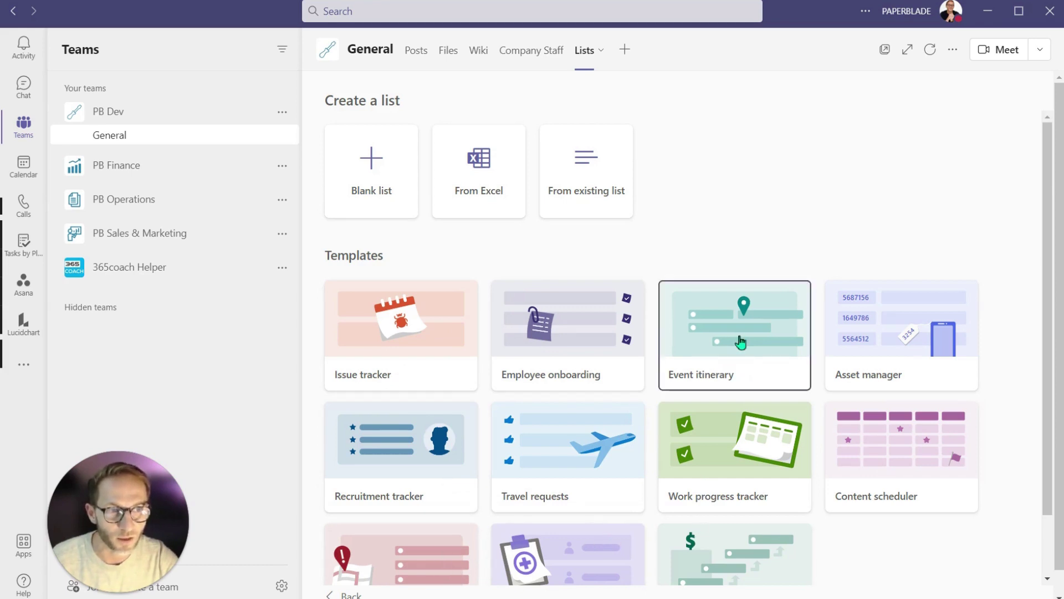
click(740, 342)
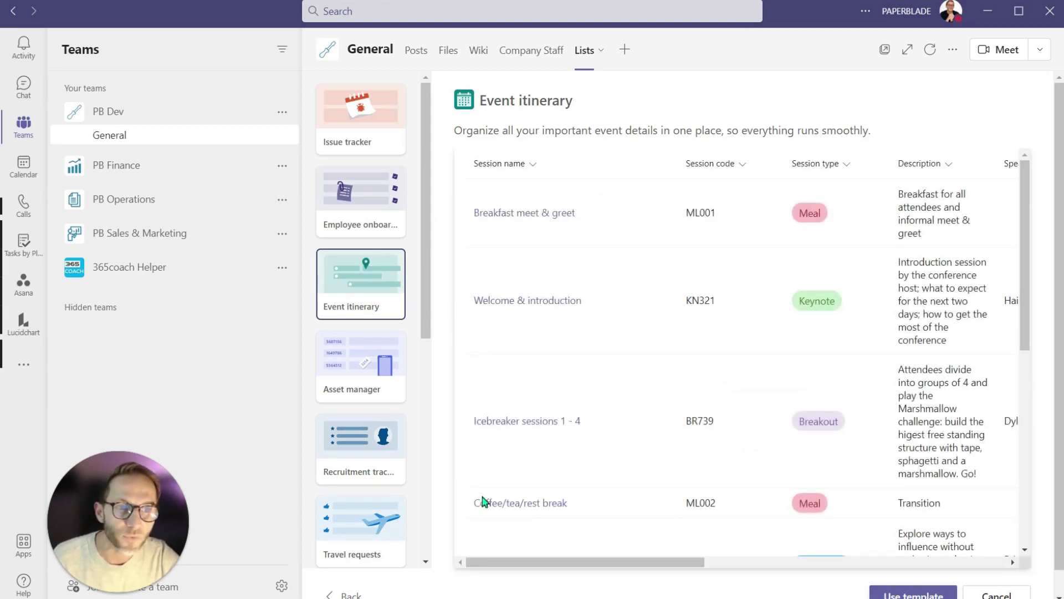
scroll(568, 333, down, 8)
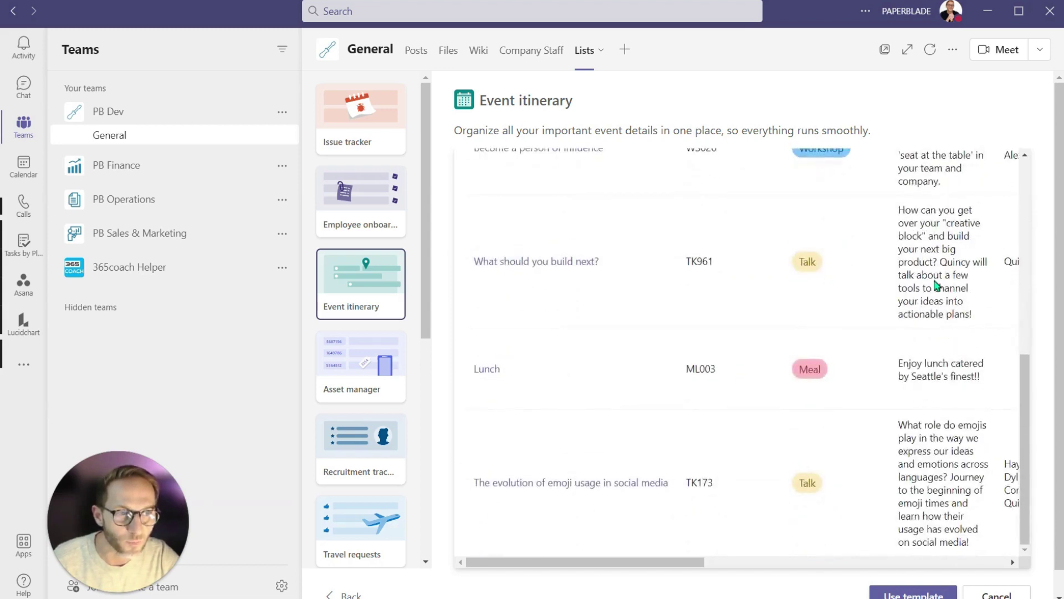
scroll(388, 472, down, 1)
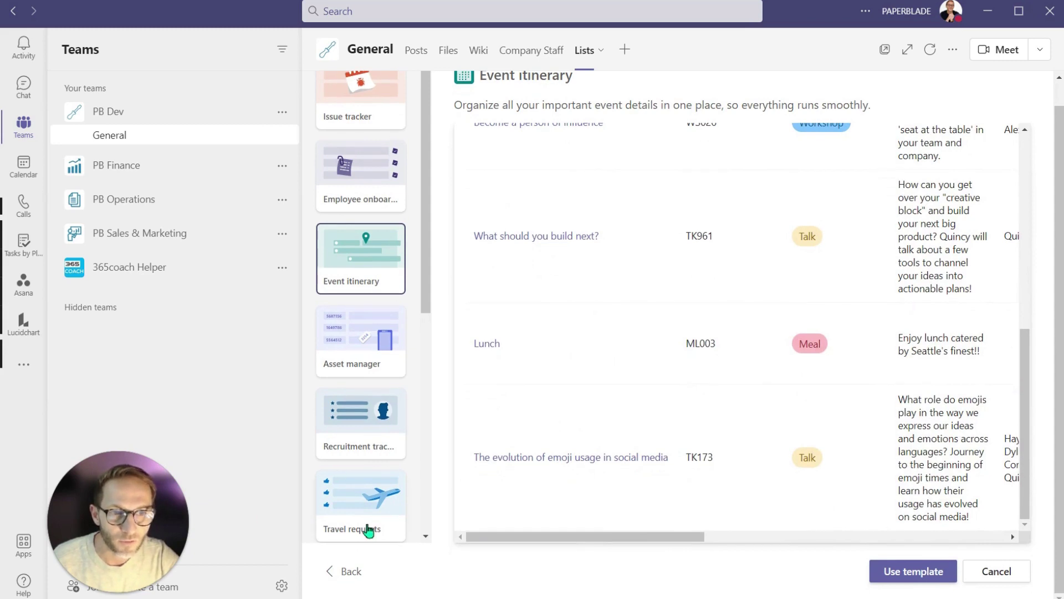
Preview the Travel requests template for comparison, but use the Event itinerary template for the new list.
click(367, 531)
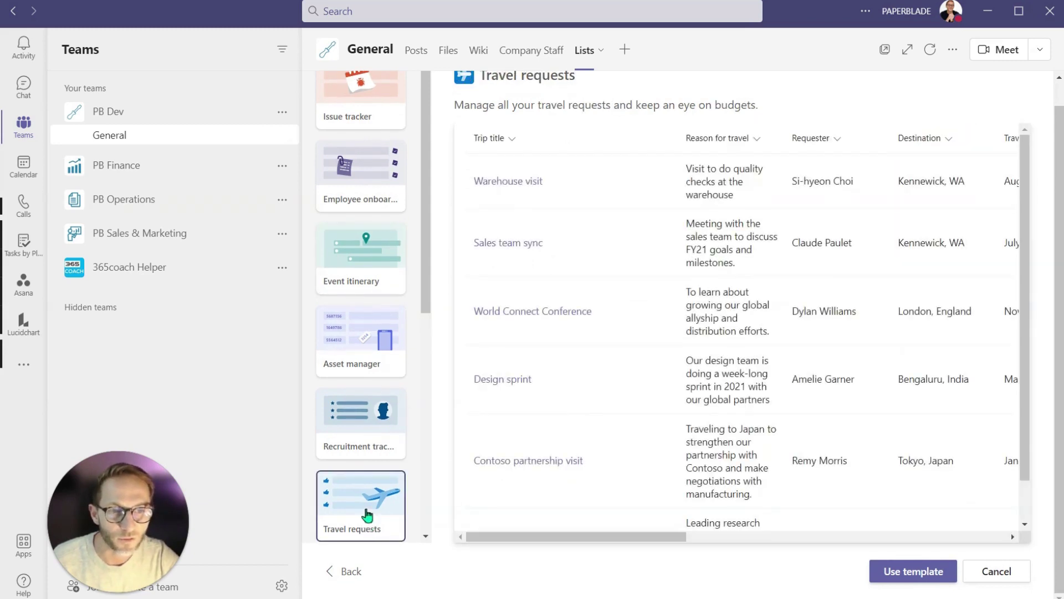
scroll(580, 408, up, 1)
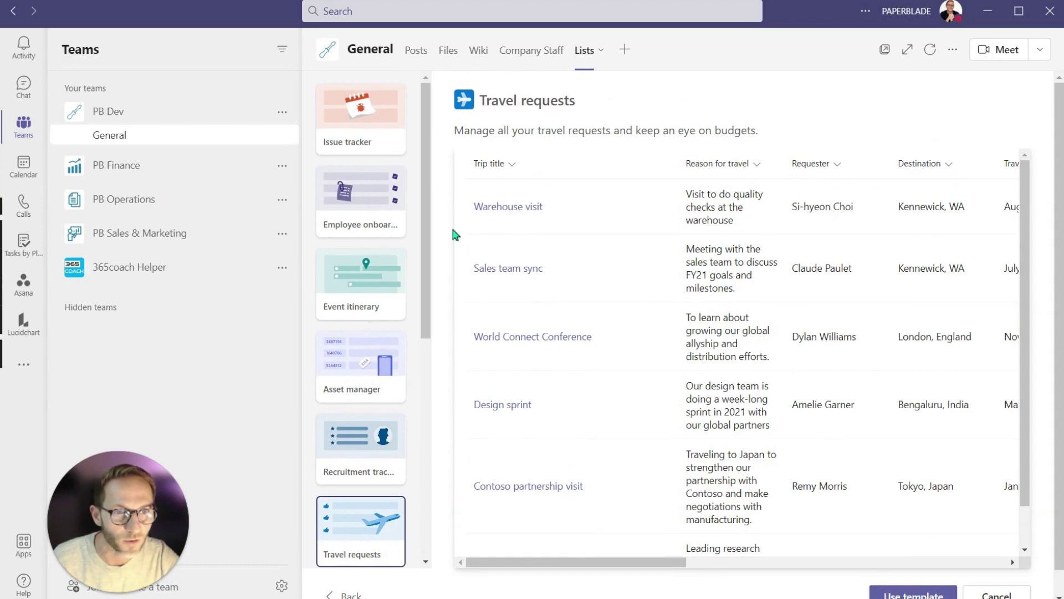
click(363, 303)
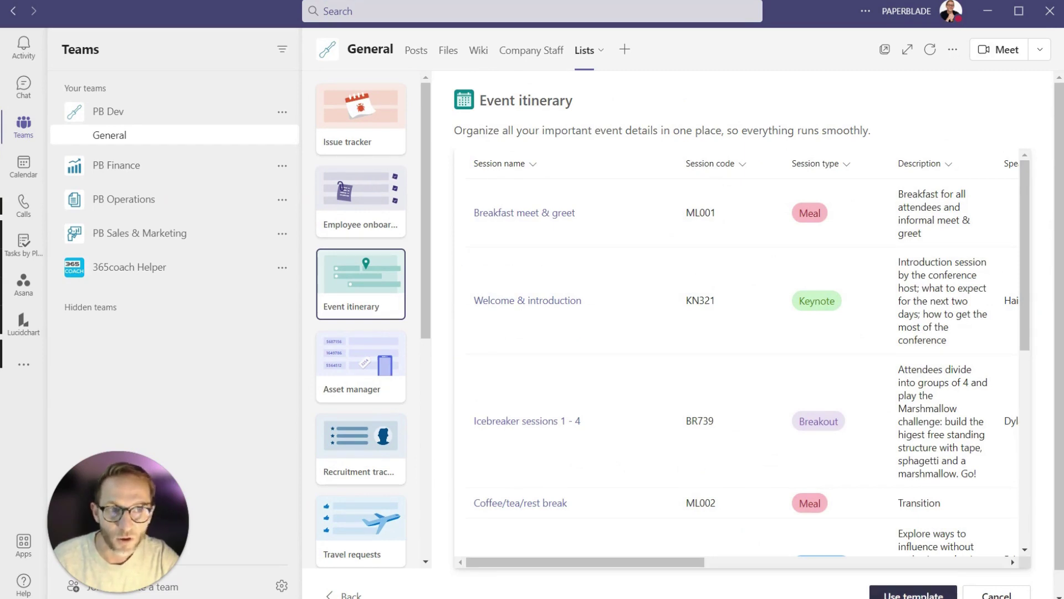
click(913, 595)
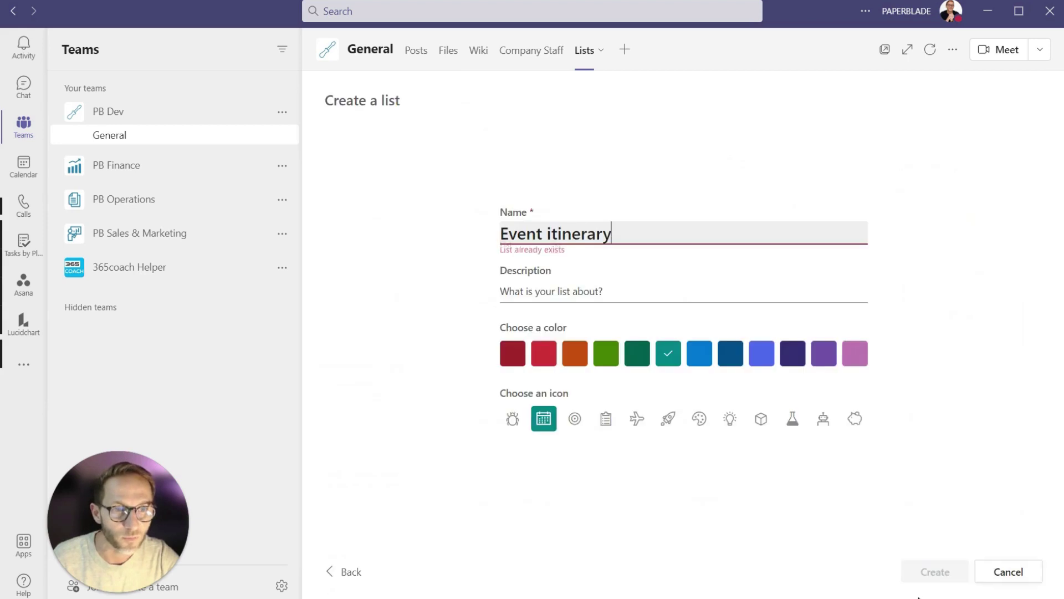
Give the list the airplane icon, name it "Journey Planner" and create it.
click(635, 422)
click(631, 239)
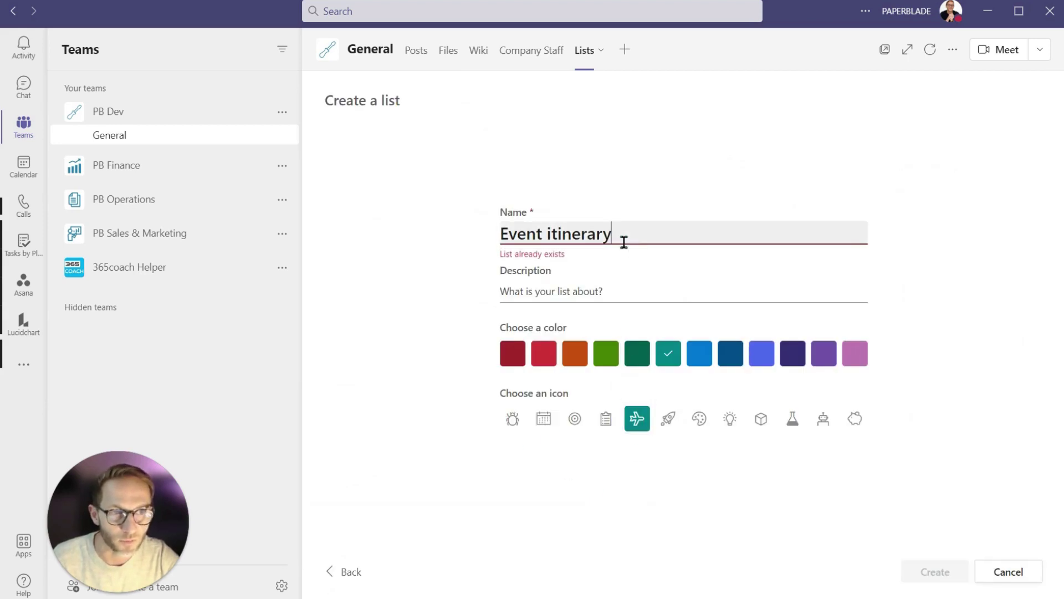
drag(612, 234, 548, 244)
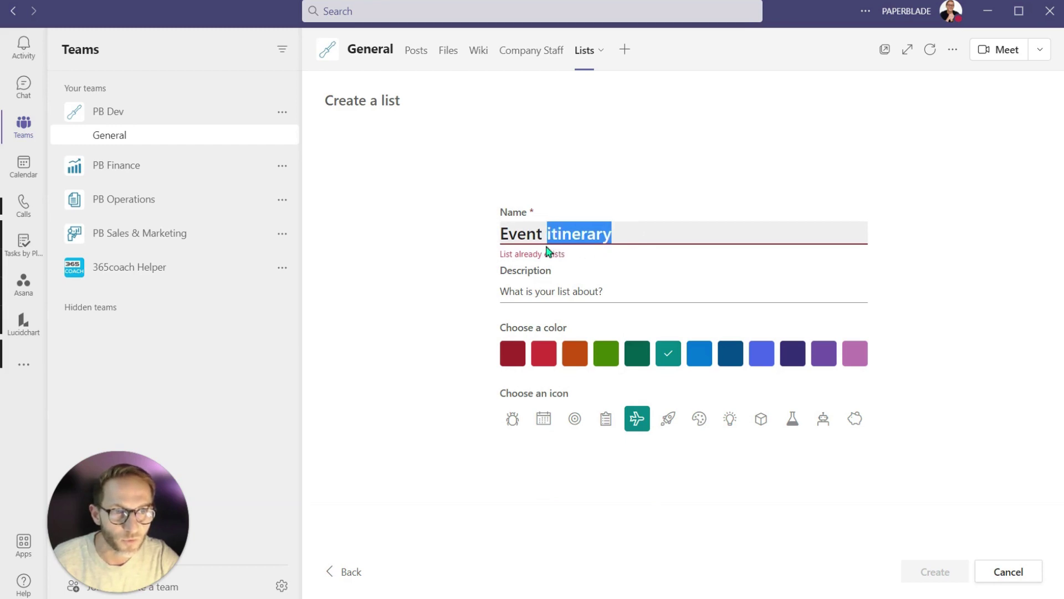
key(Left)
key(shift+Home)
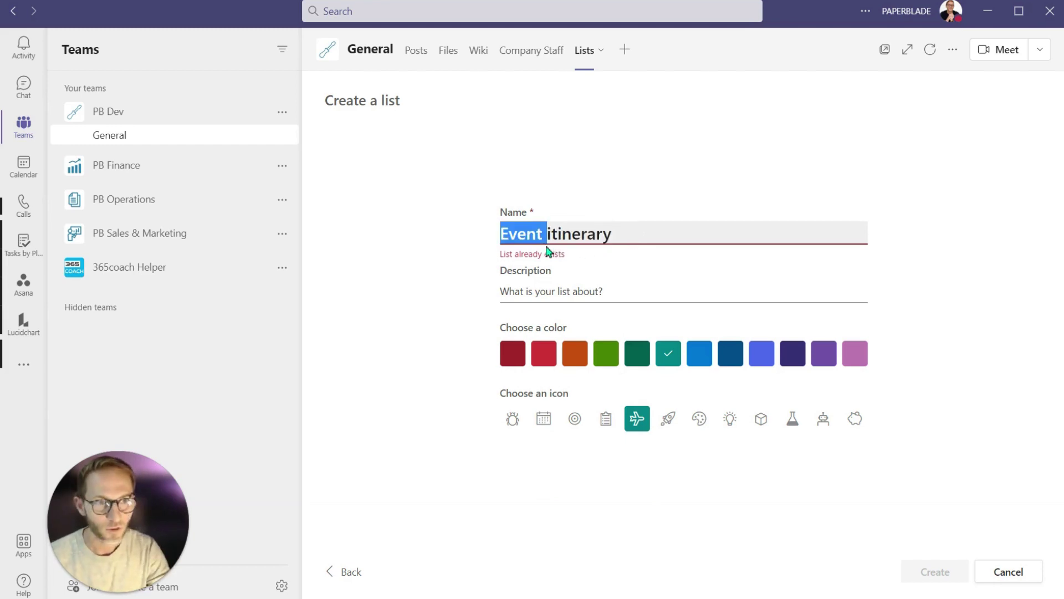
text(Jounr)
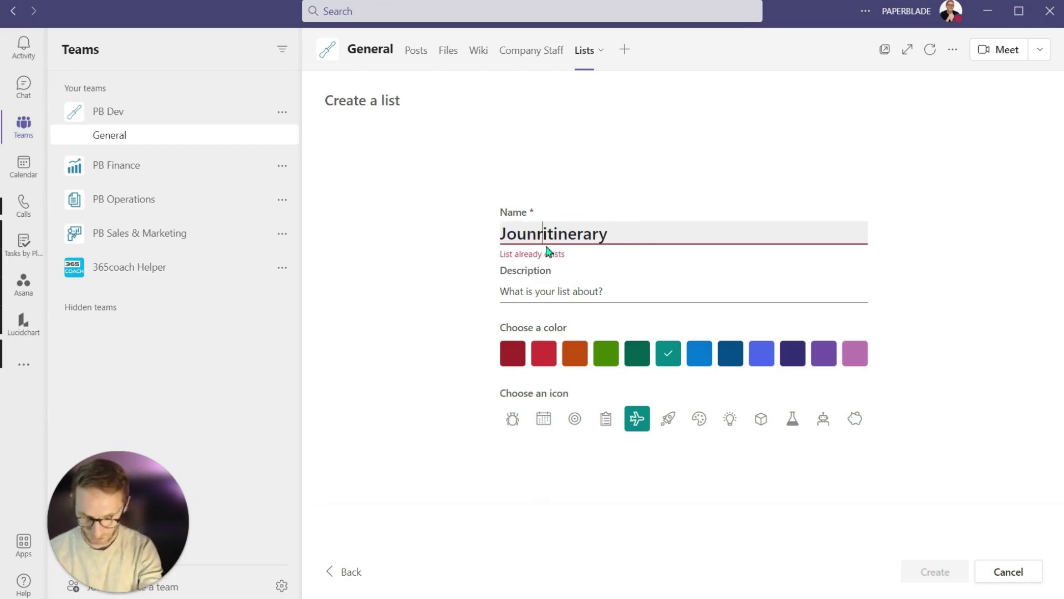
key(BackSpace)
key(BackSpace)
text(rney)
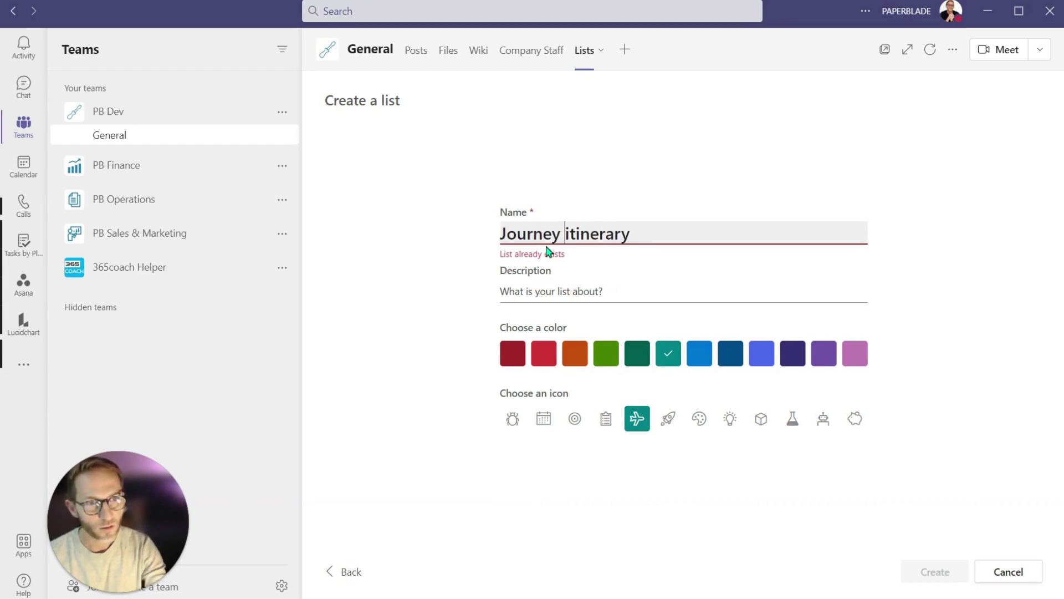
key(shift+End)
text(Planner)
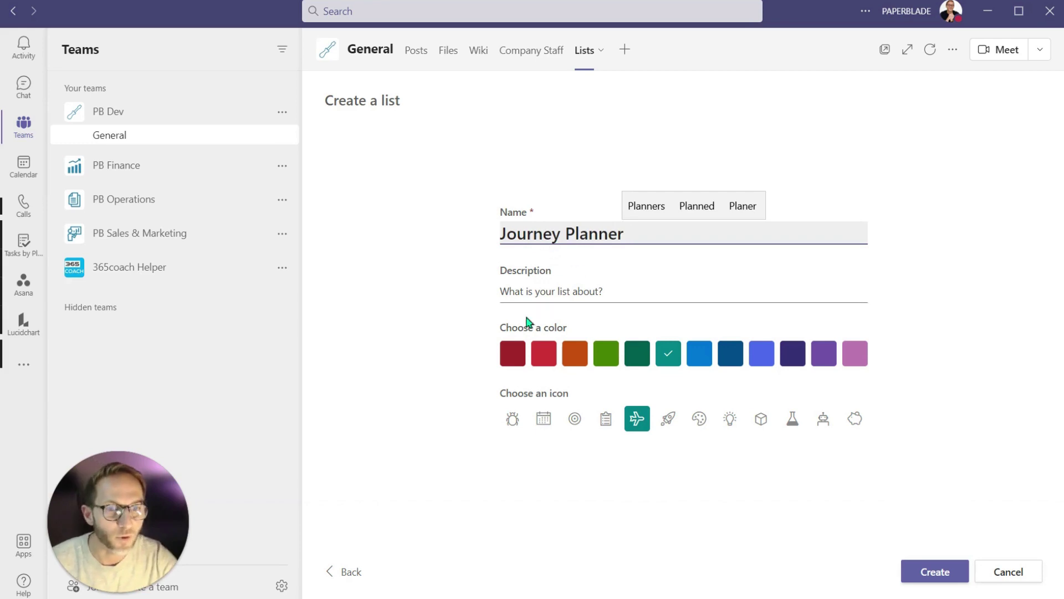
click(925, 575)
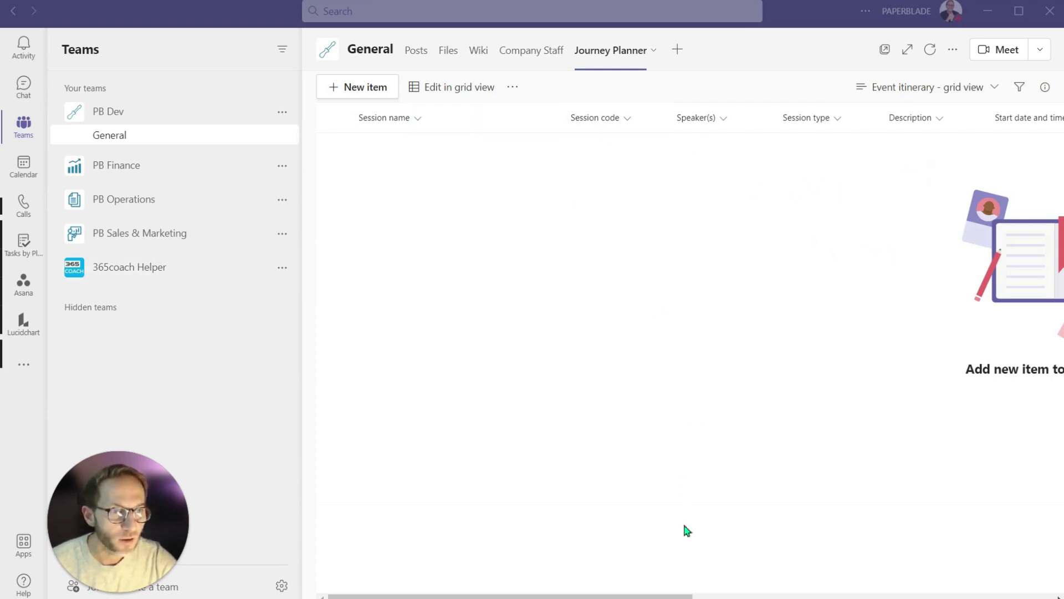
Look through the remaining columns of the Journey Planner list and check which options its channel tab offers.
drag(667, 597, 978, 582)
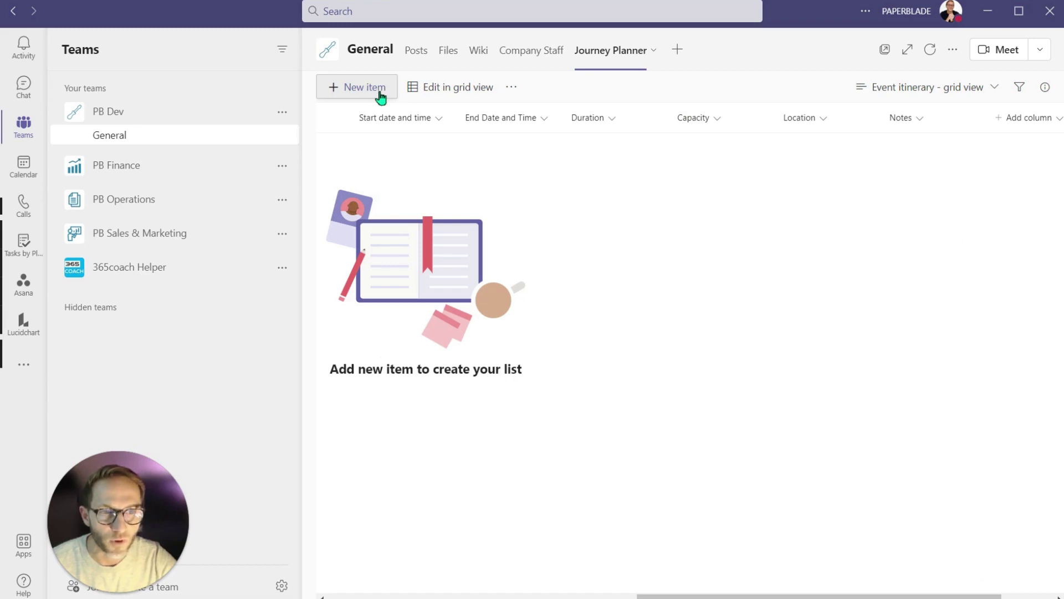
click(653, 51)
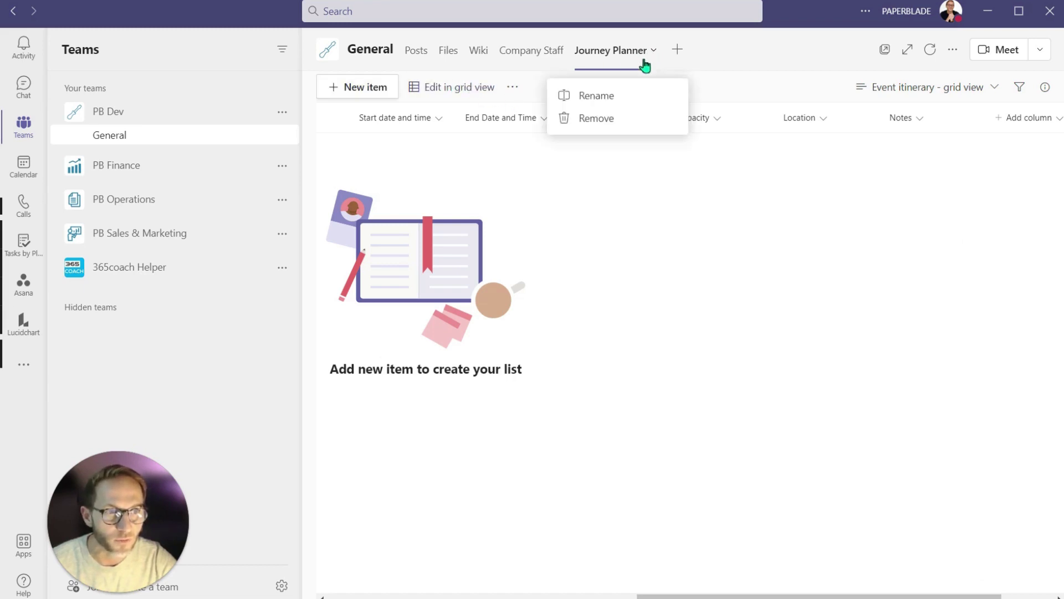
click(527, 220)
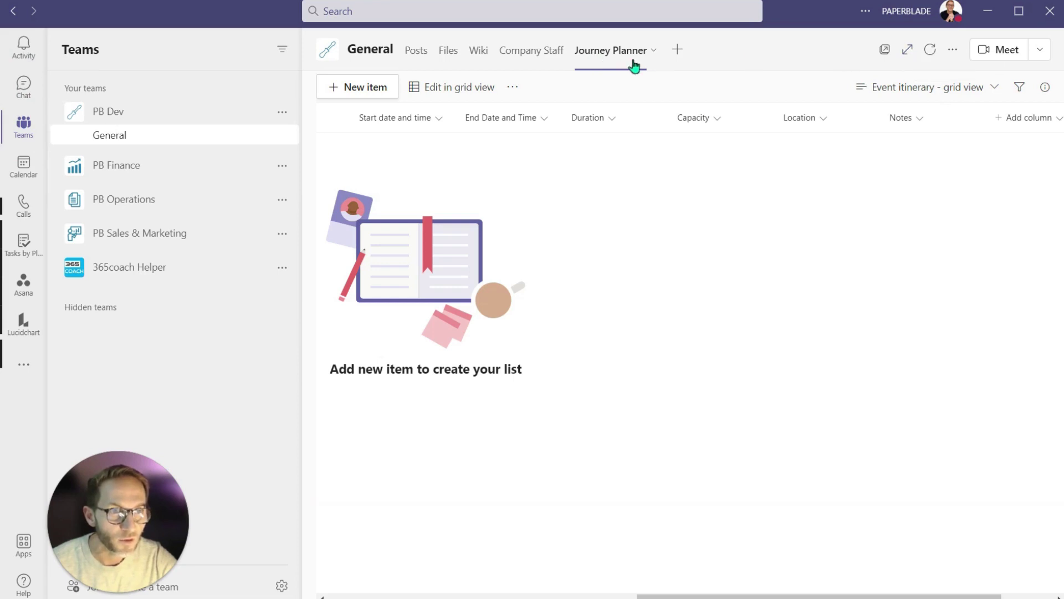
click(654, 53)
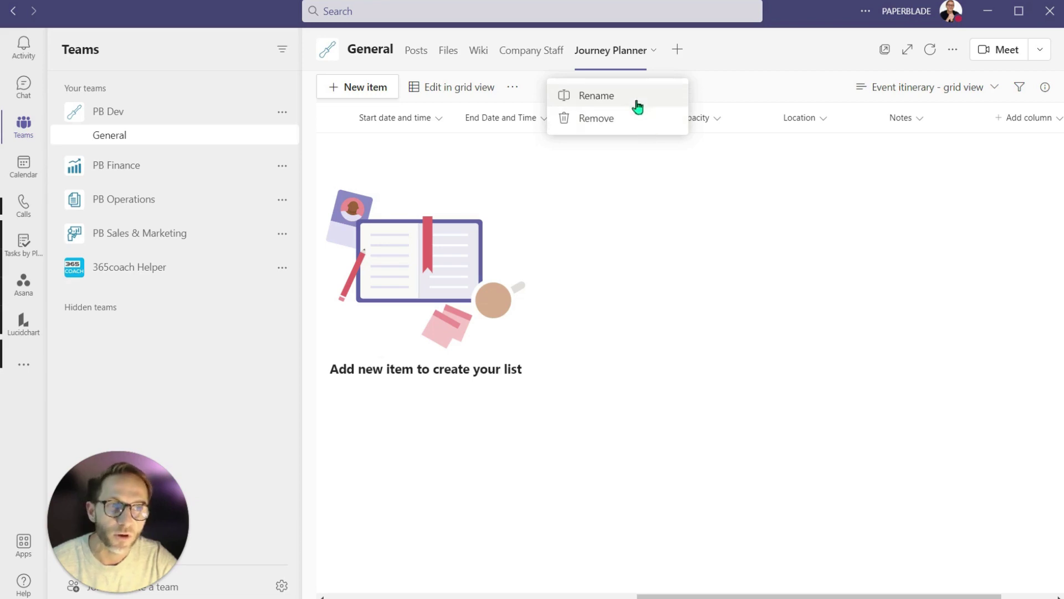
click(818, 55)
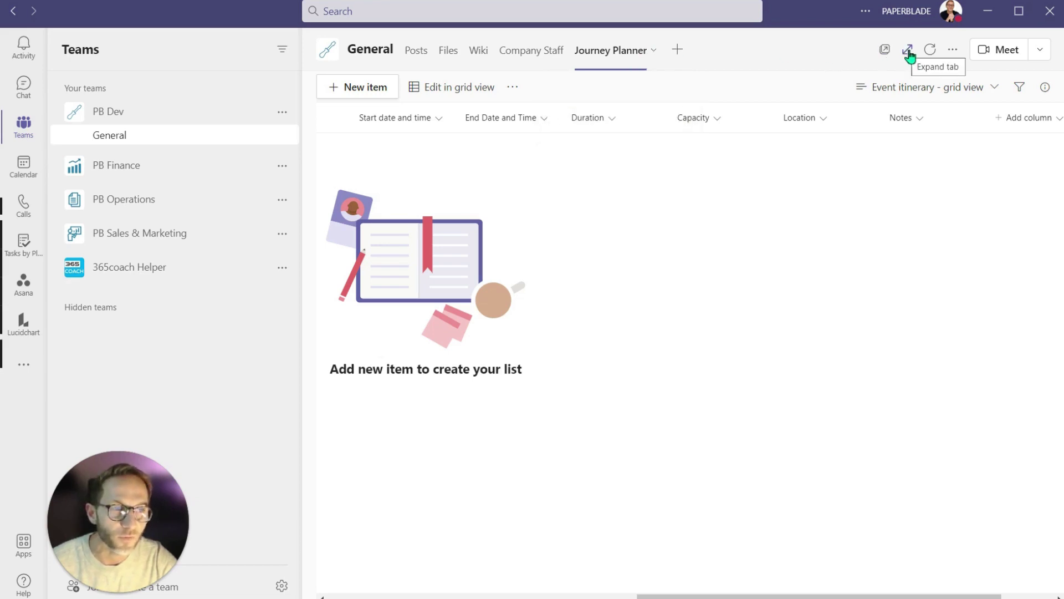
Expand the Journey Planner tab and bring its first columns into view.
click(908, 53)
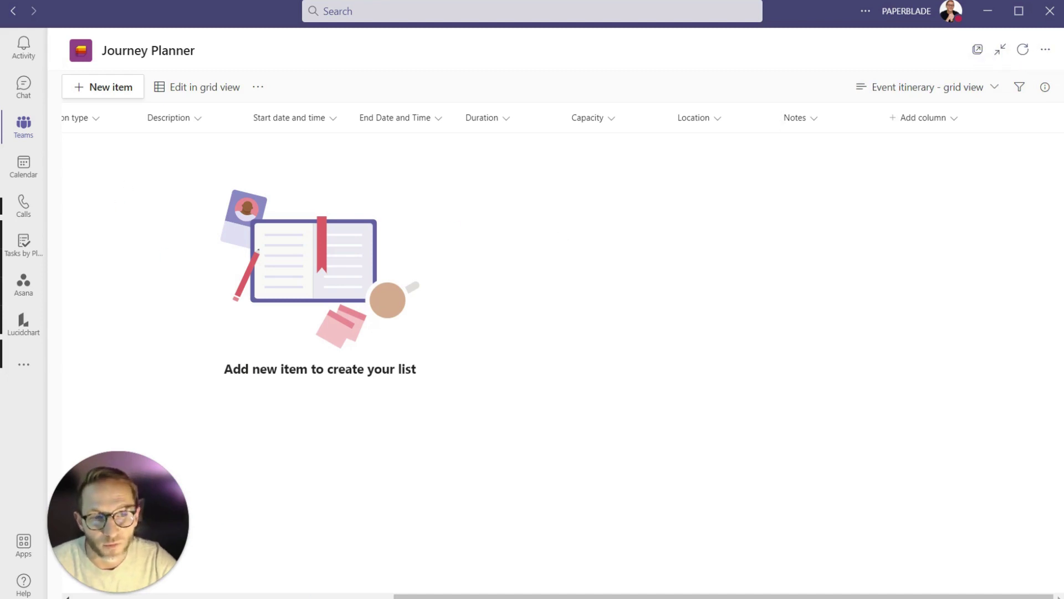
scroll(388, 311, left, 8)
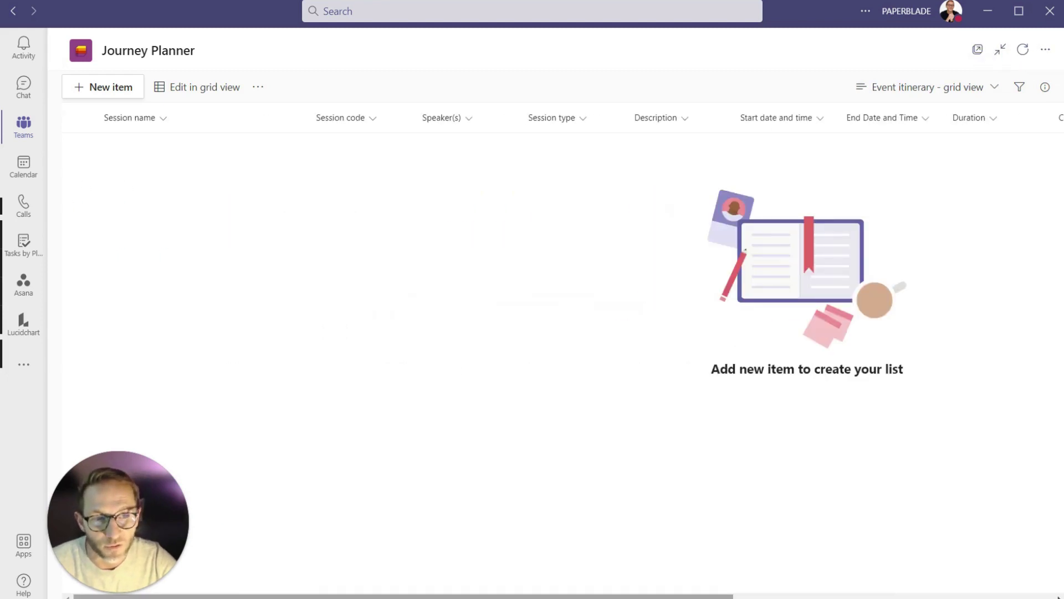
Start a new item, shrink and move the form's window, look through its fields and close it without saving.
click(125, 87)
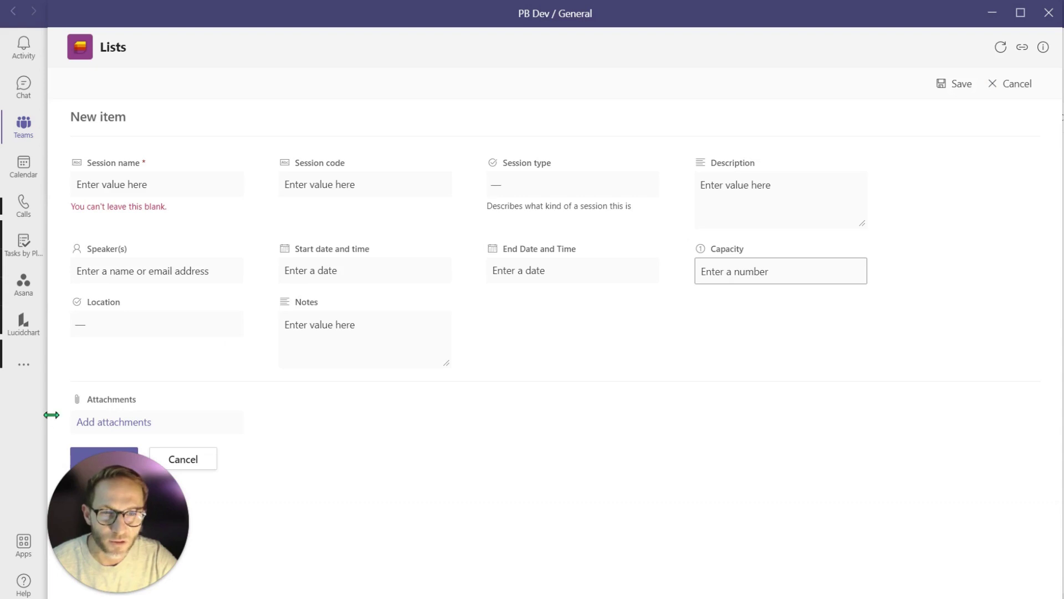
drag(51, 415, 623, 371)
drag(624, 10, 347, 109)
click(402, 153)
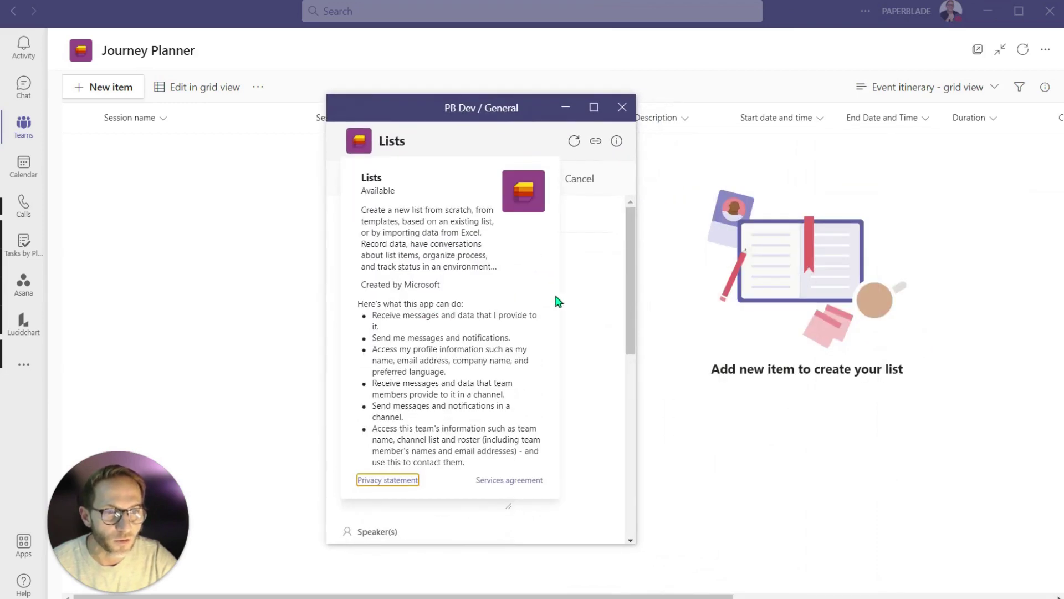
scroll(604, 421, down, 6)
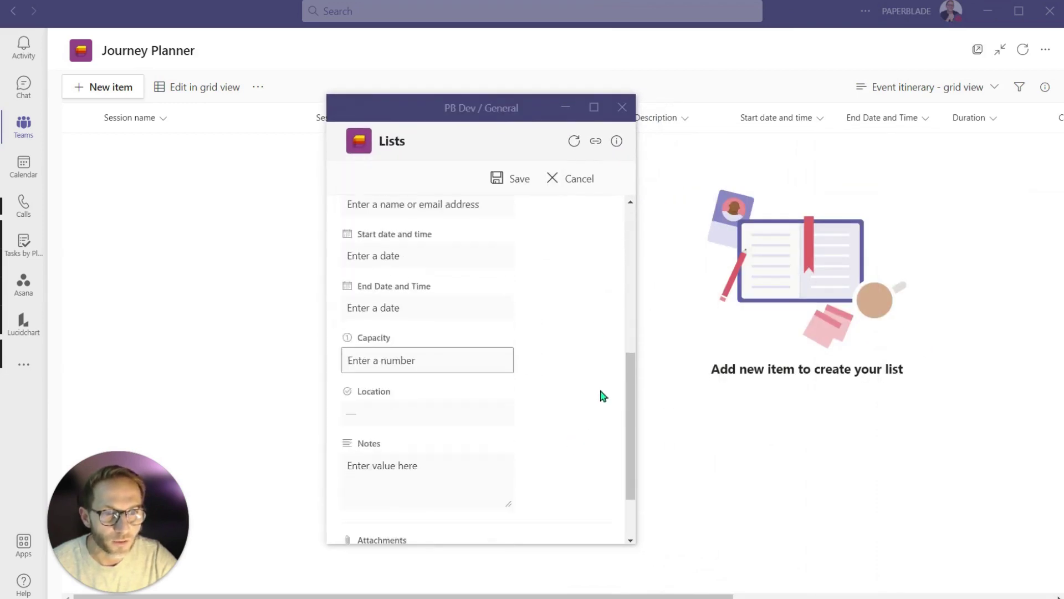
scroll(604, 388, down, 1)
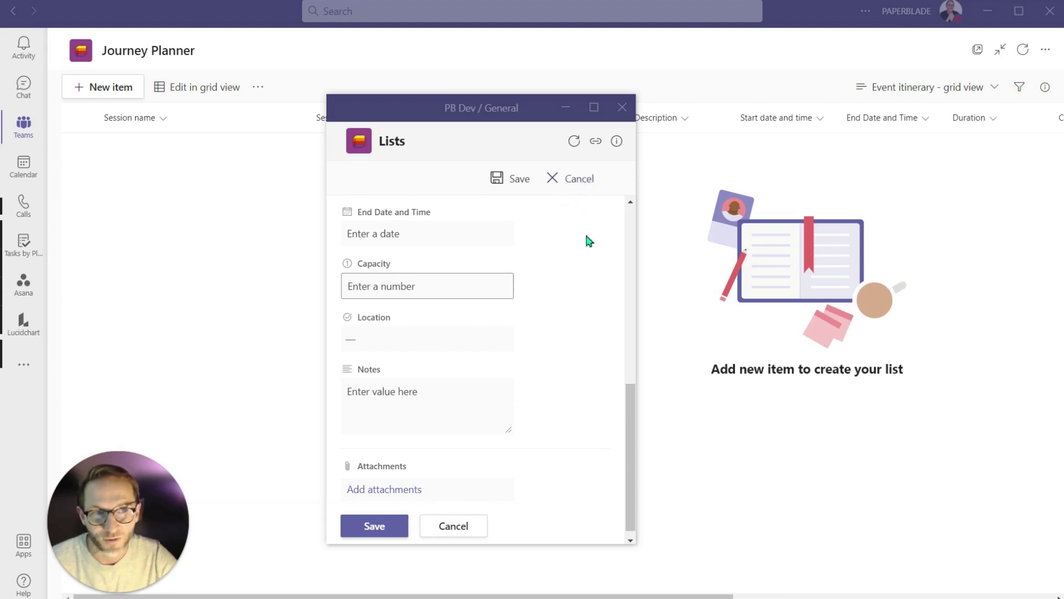
click(622, 107)
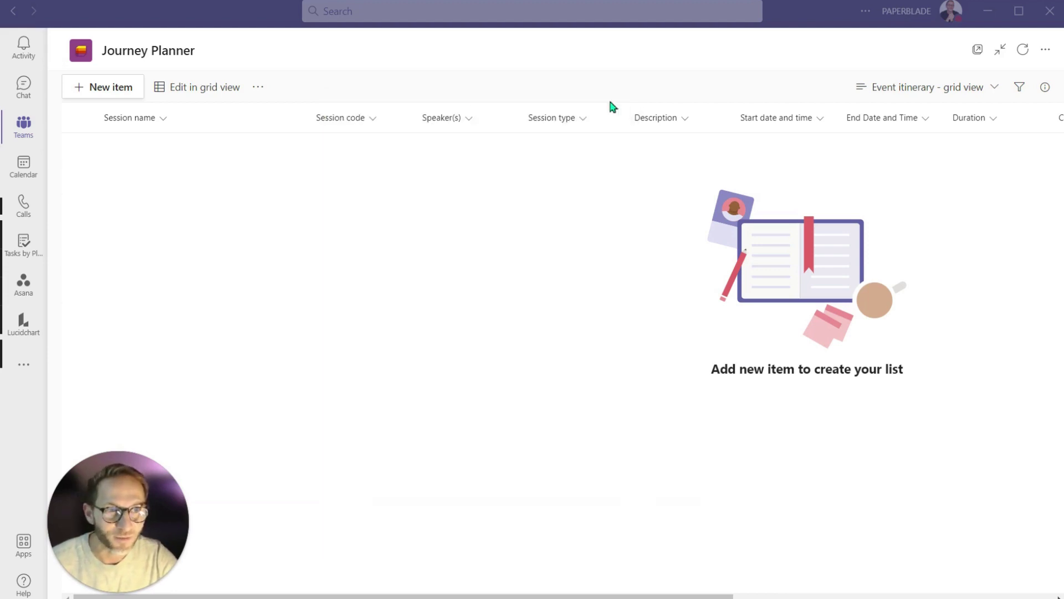
Add a Registration item: Networking, "Just getting ready for conference", 02/11/2021 08:00 to 08:30, location Las Vegas, and save it.
click(124, 87)
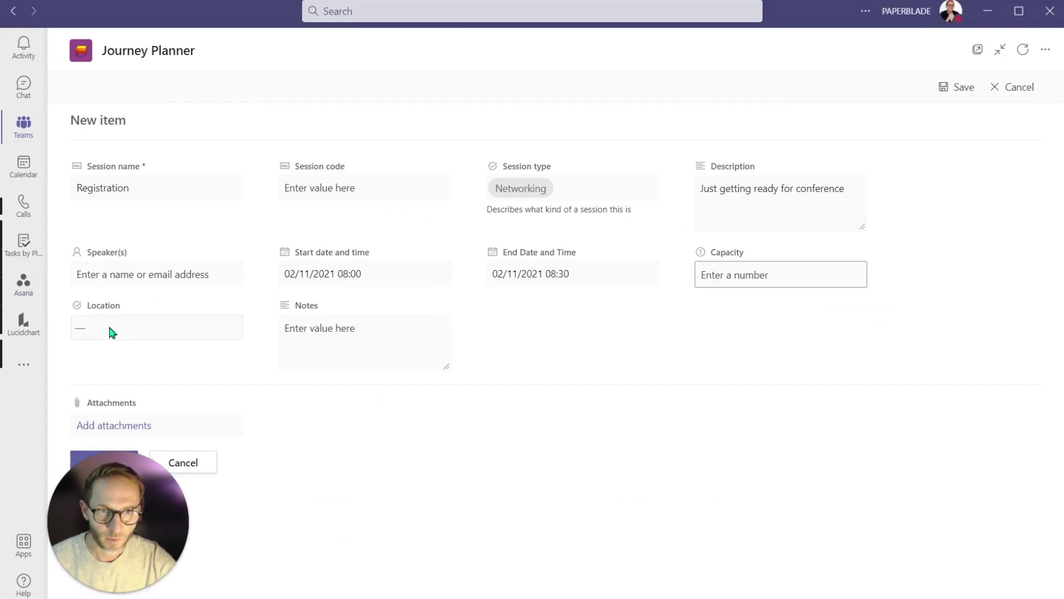
click(110, 329)
click(148, 412)
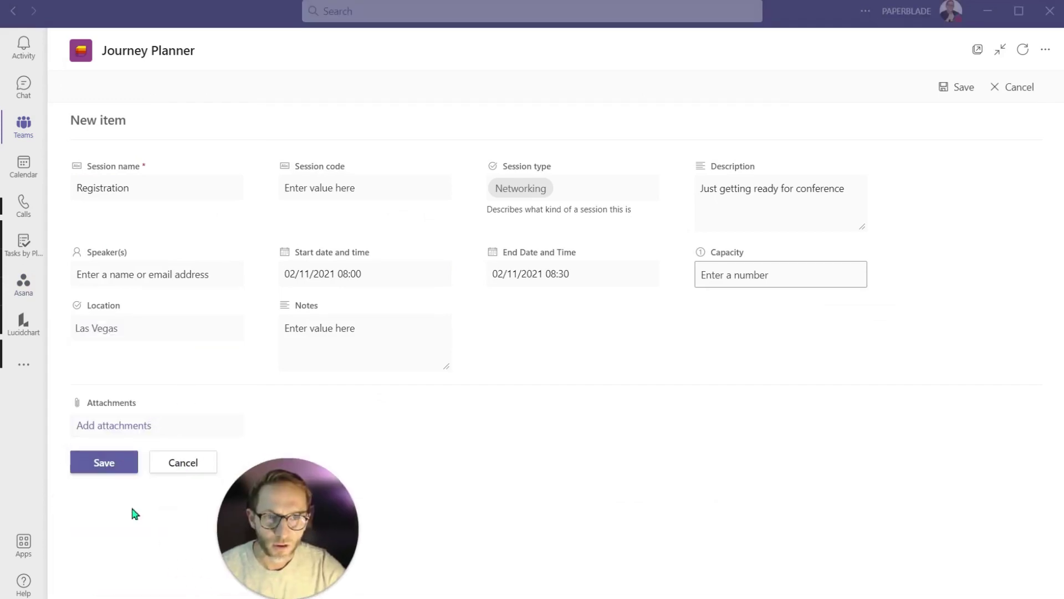
click(111, 463)
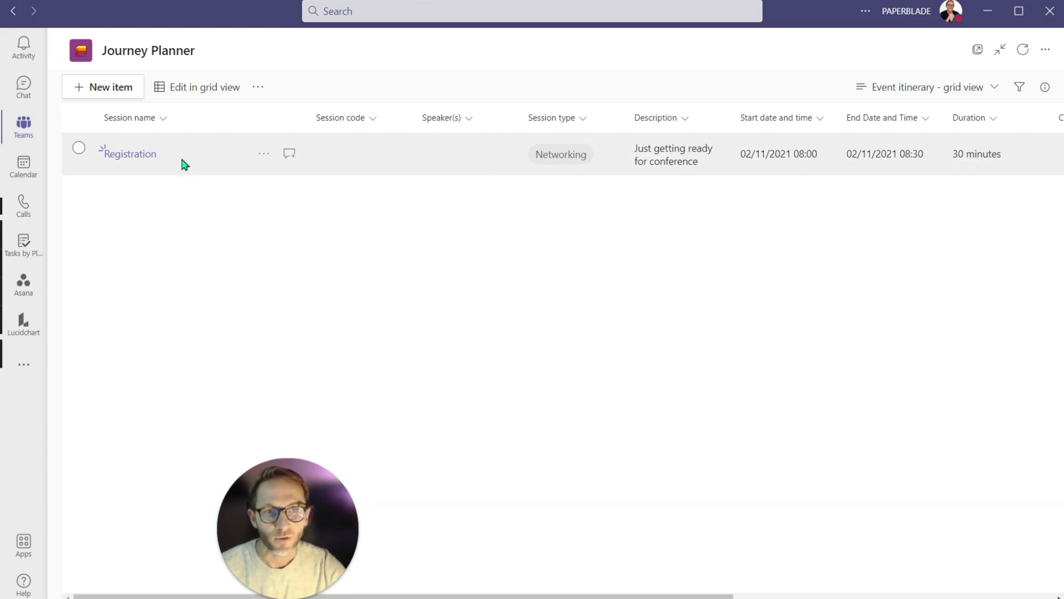
Select the Registration item to check the available commands, deselect it and open the list for editing in grid view.
click(82, 147)
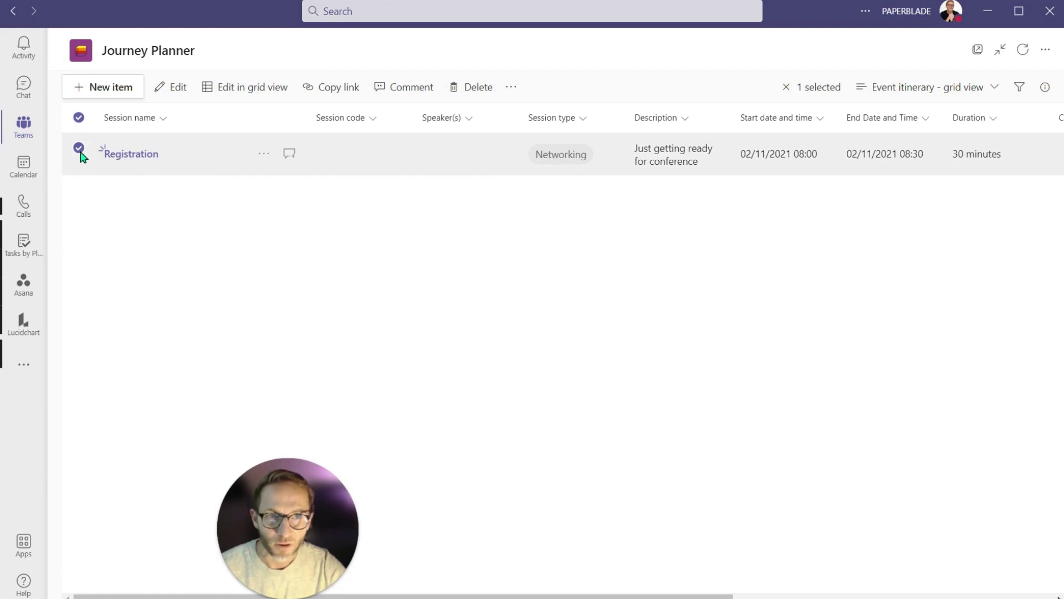
click(78, 147)
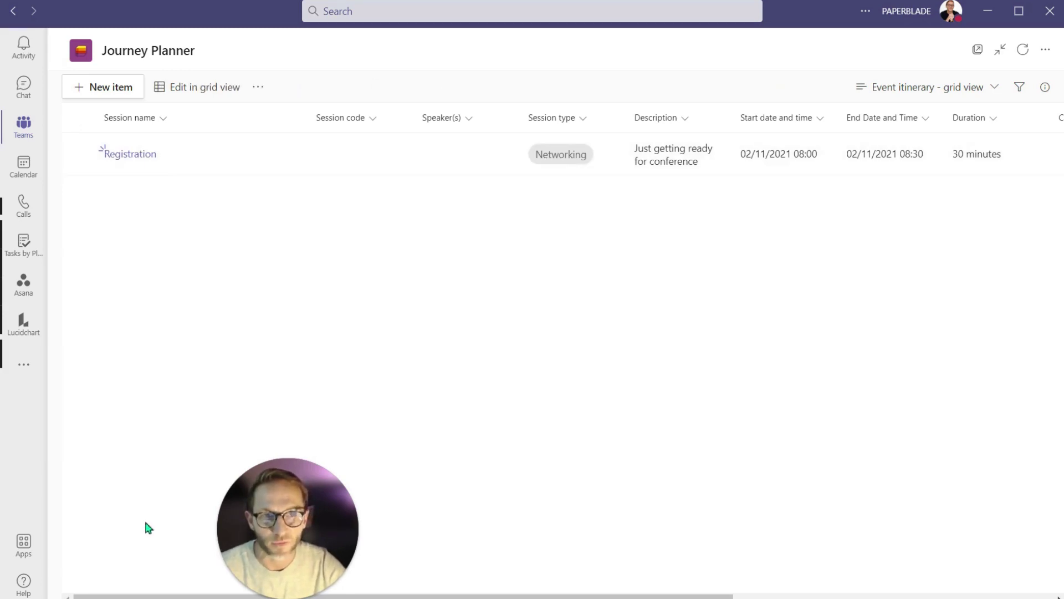
click(195, 95)
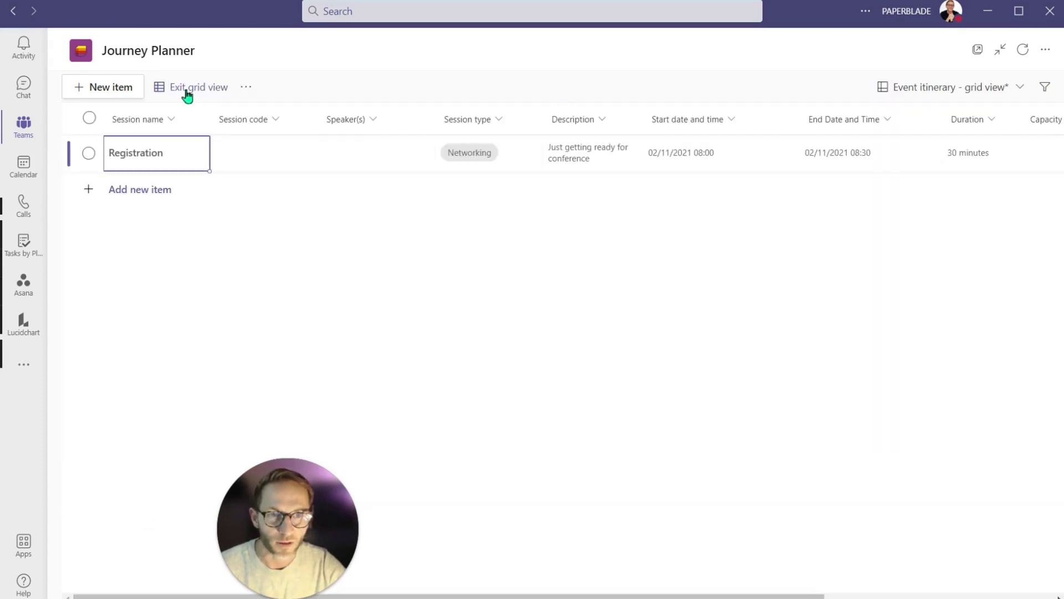
Try out the Session name, Session code, Speaker(s) and Session type cells of the Registration row in grid view.
click(266, 165)
click(361, 149)
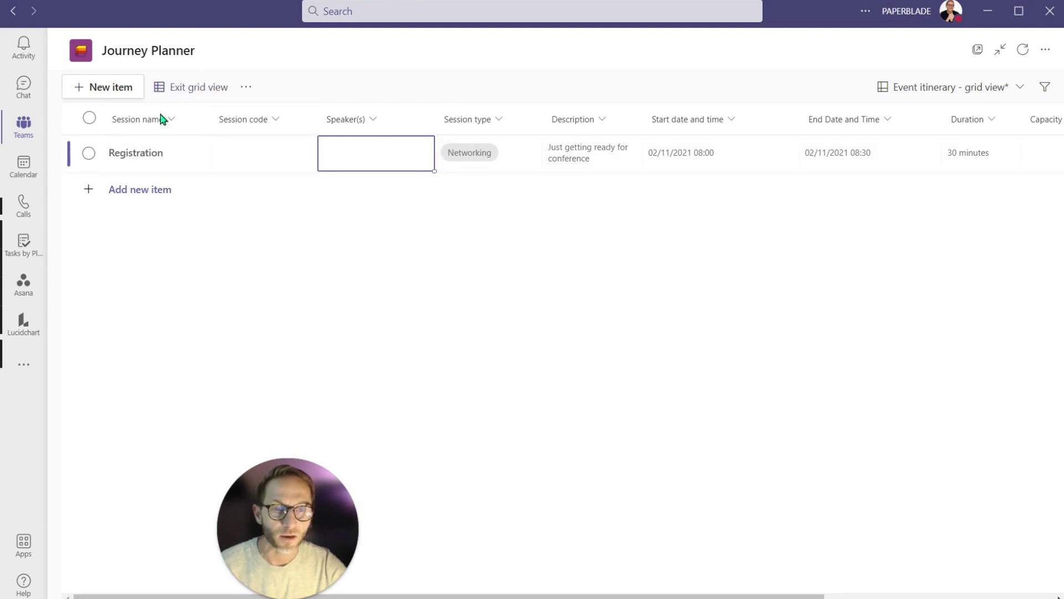
click(159, 152)
click(219, 154)
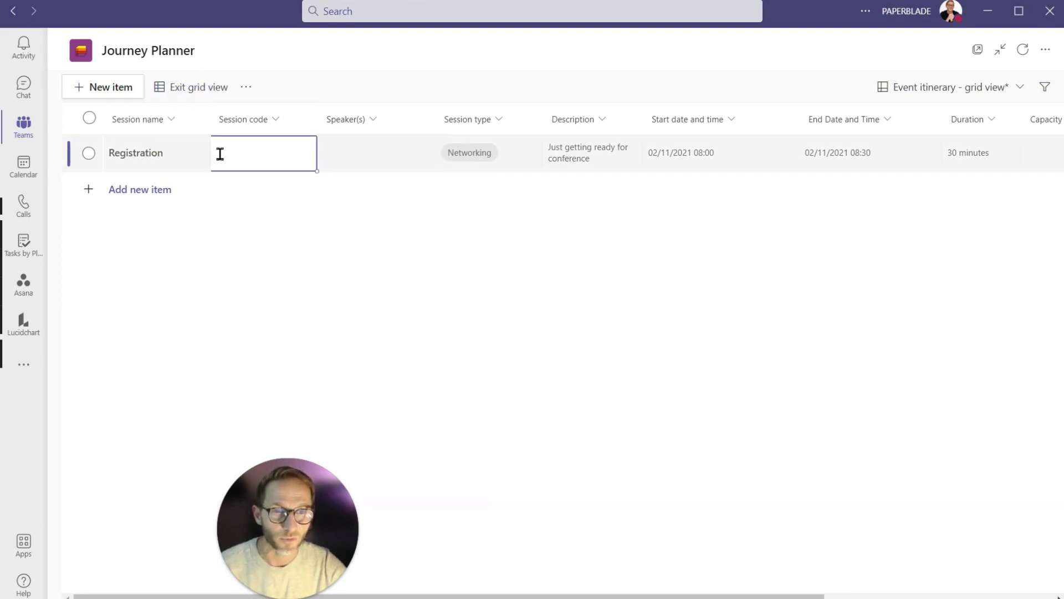
click(353, 155)
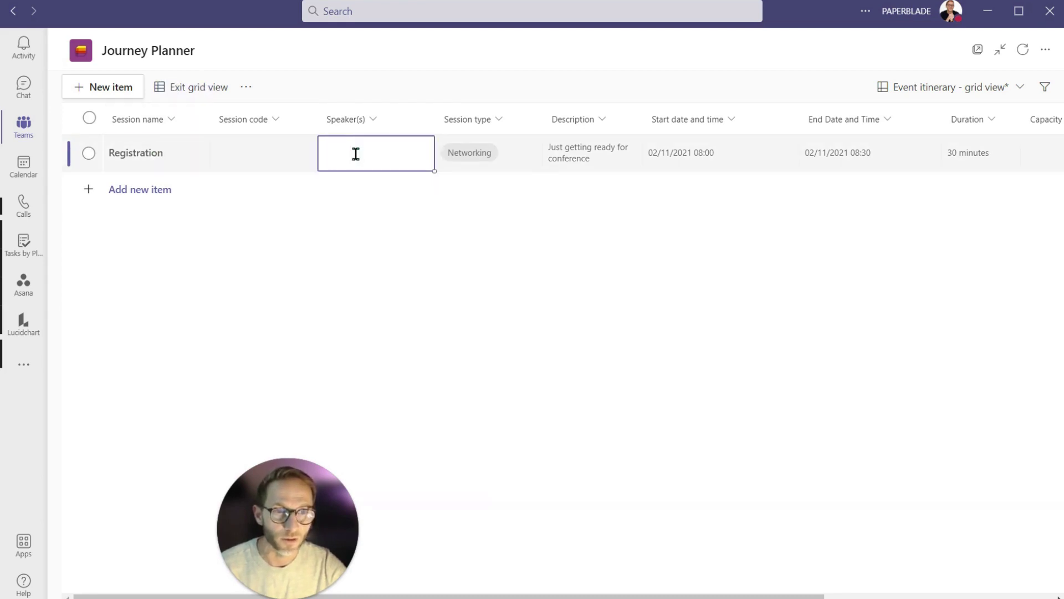
click(227, 150)
click(183, 161)
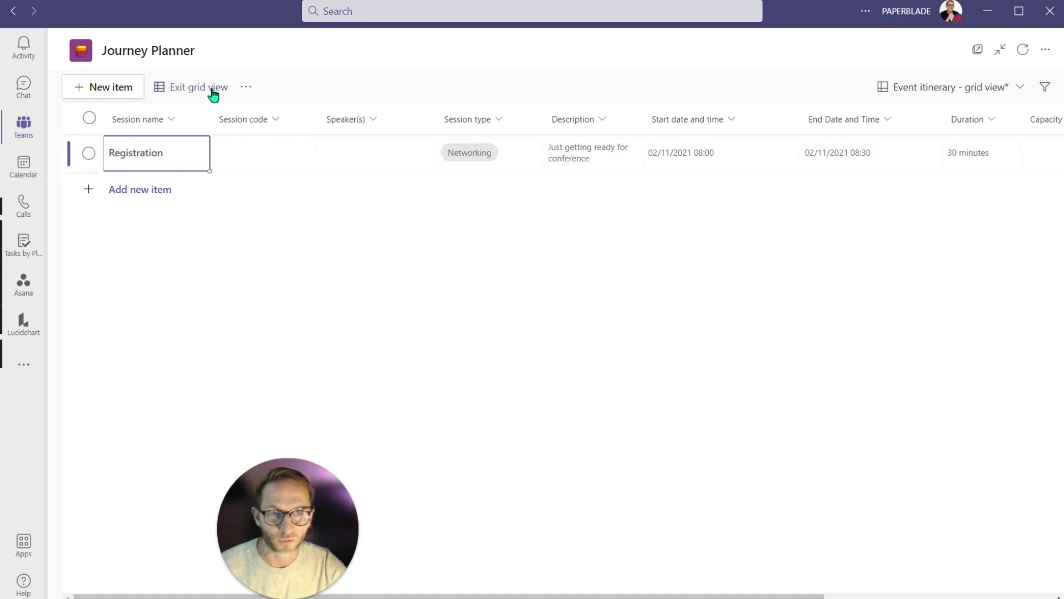
click(263, 161)
click(385, 165)
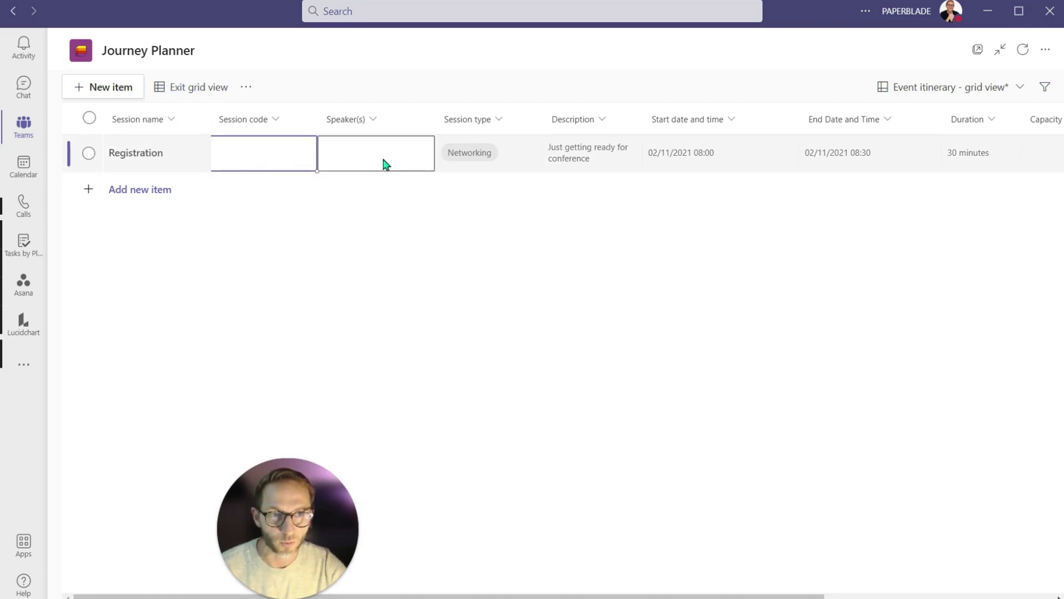
click(387, 165)
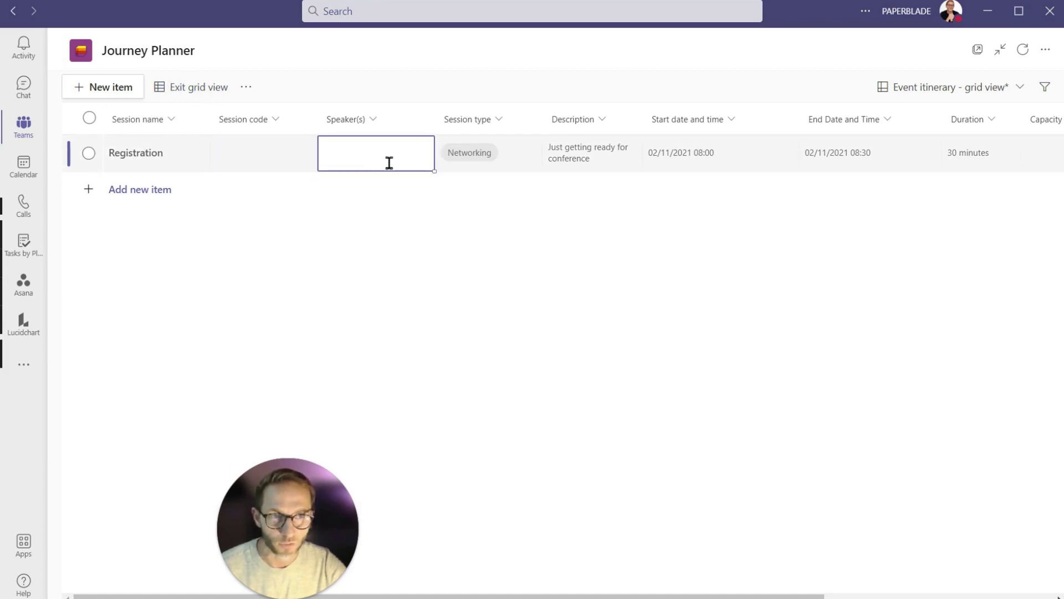
click(512, 168)
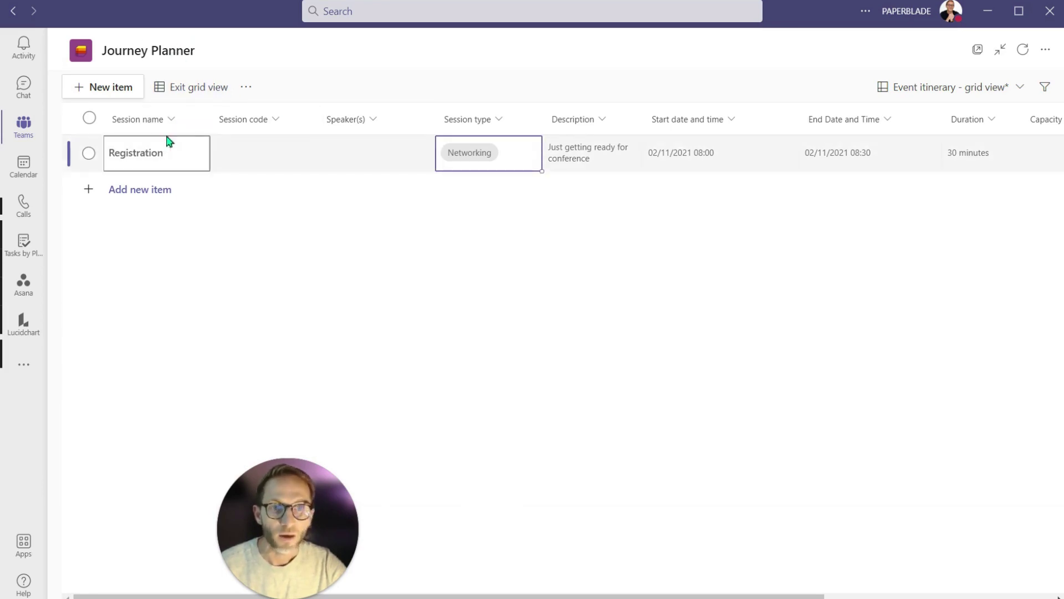
Set the session code of the Registration row to Reg01234.
click(272, 157)
text(Reg01234)
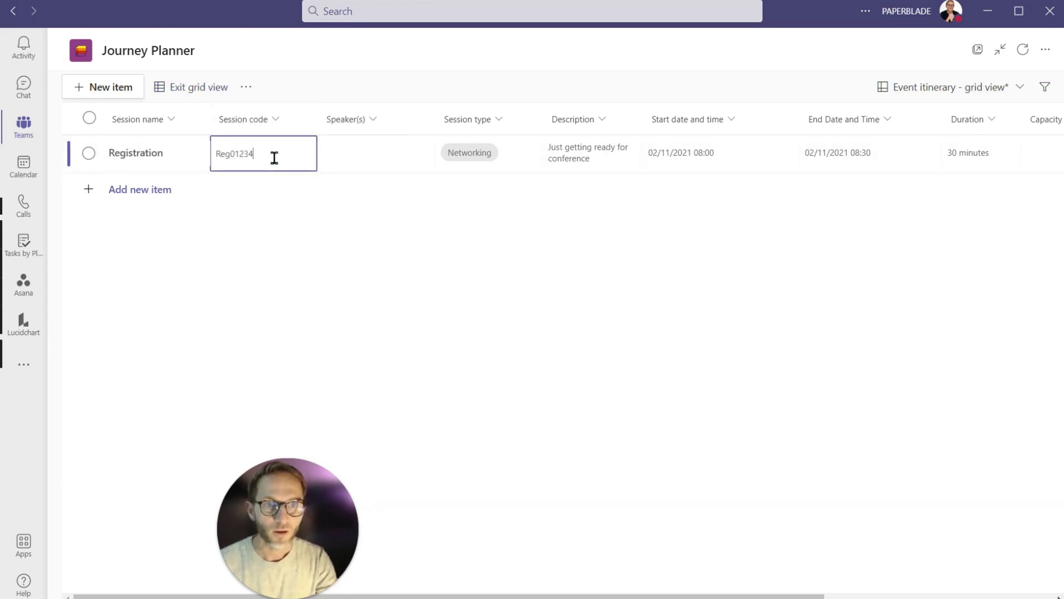
key(Tab)
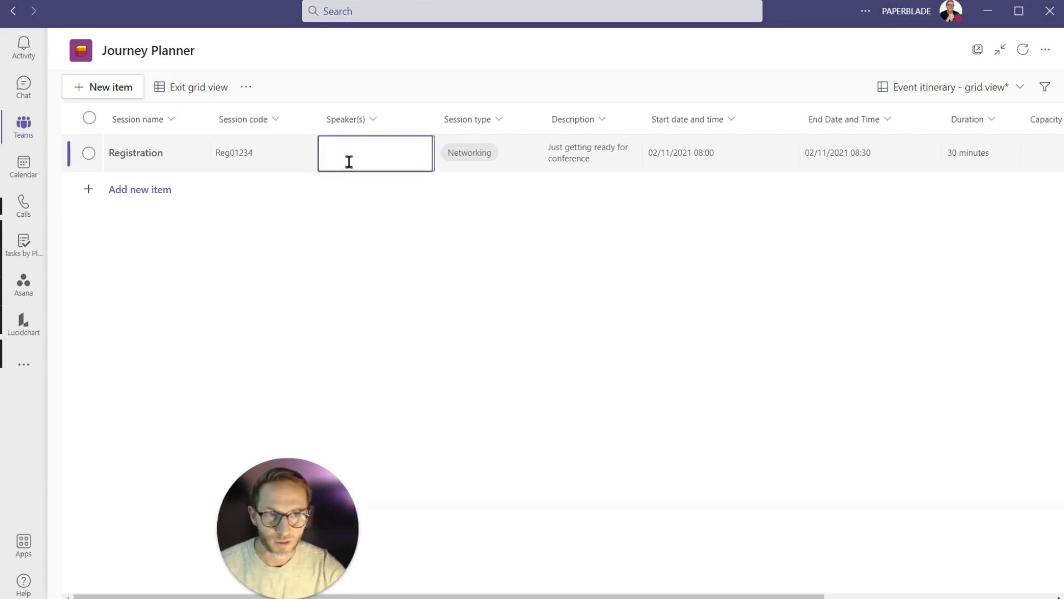
Try to enter a speaker's name for the Registration session.
text(franc)
key(Return)
click(500, 133)
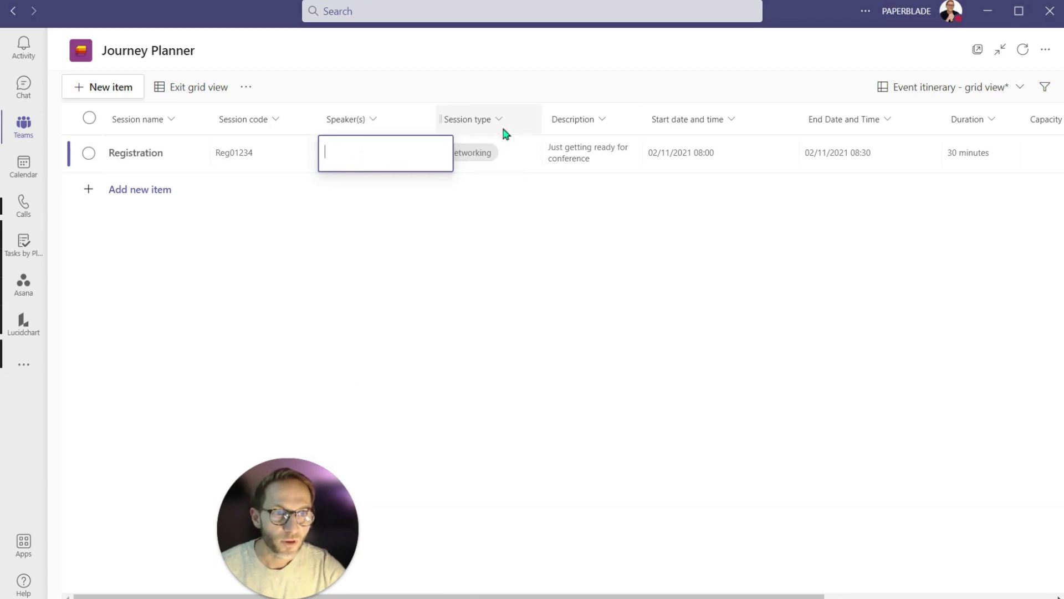
click(826, 166)
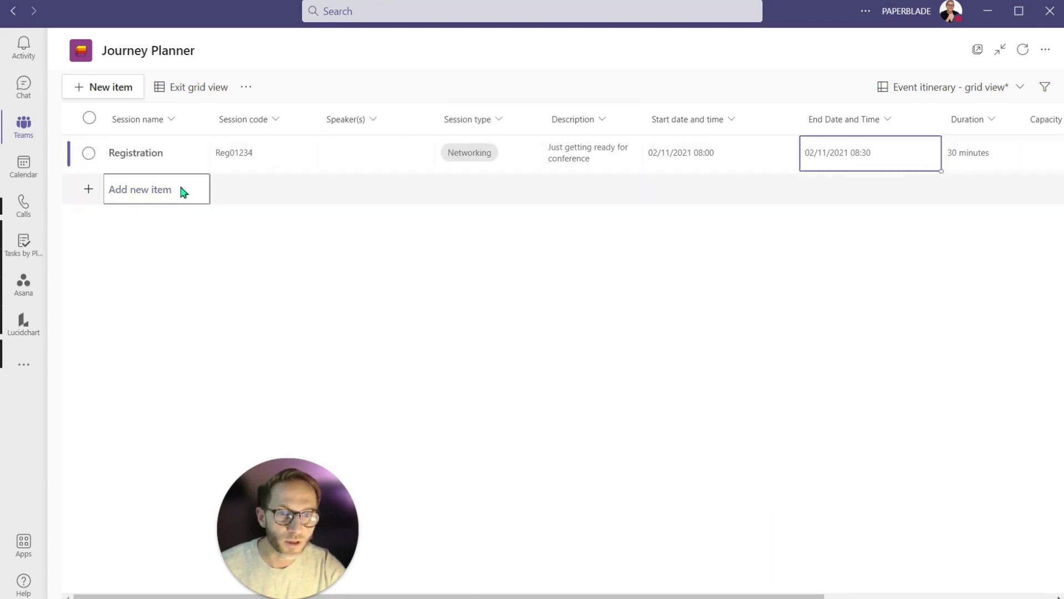
Add an empty row below Registration, and copy the five session rows from Session through Notes in Excel's Schedule sheet of Data.xlsx.
click(142, 202)
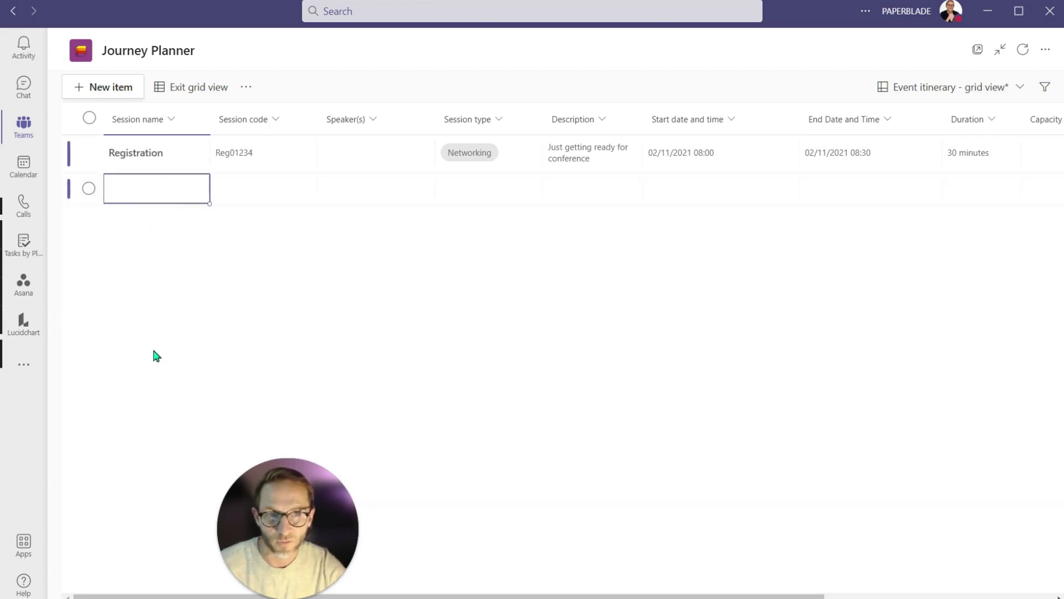
key(alt+Tab)
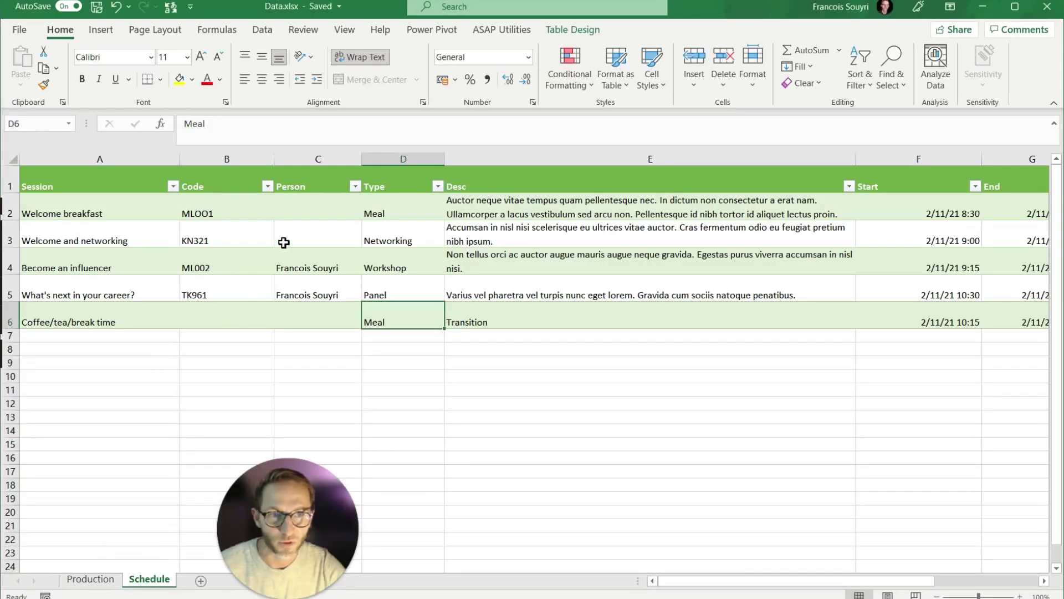
click(239, 209)
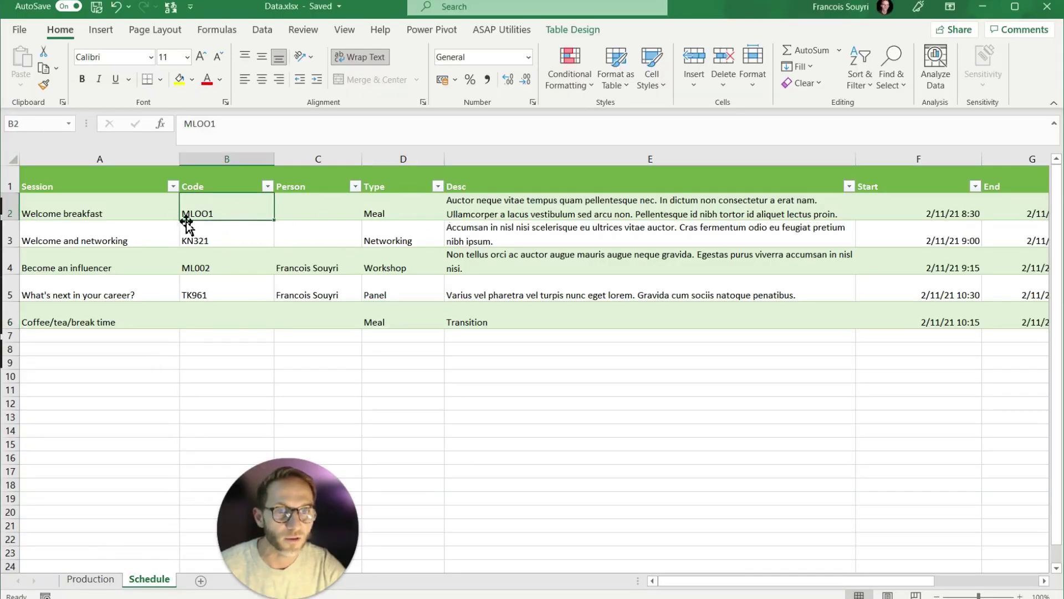
click(158, 209)
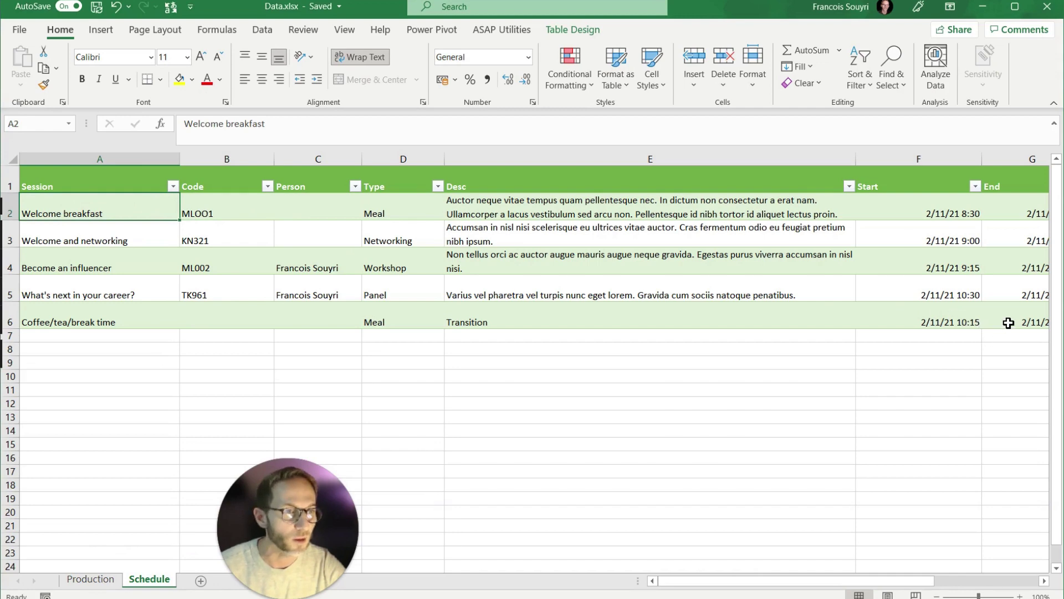
shift+click(981, 325)
key(shift+Right)
key(shift+Right)
key(shift+Right)
key(shift+Right)
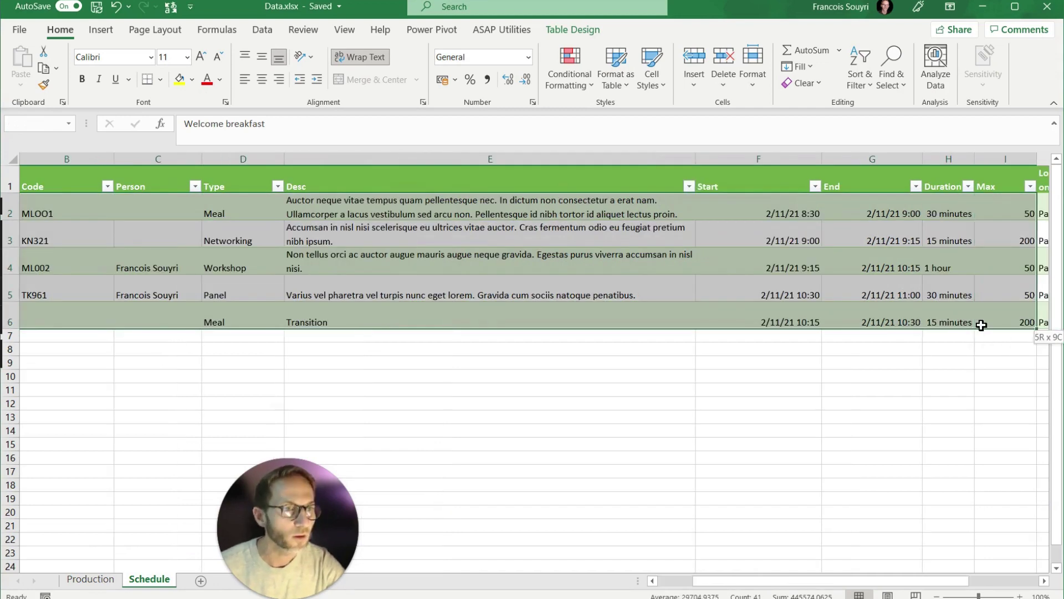
key(shift+Right)
key(shift+Left)
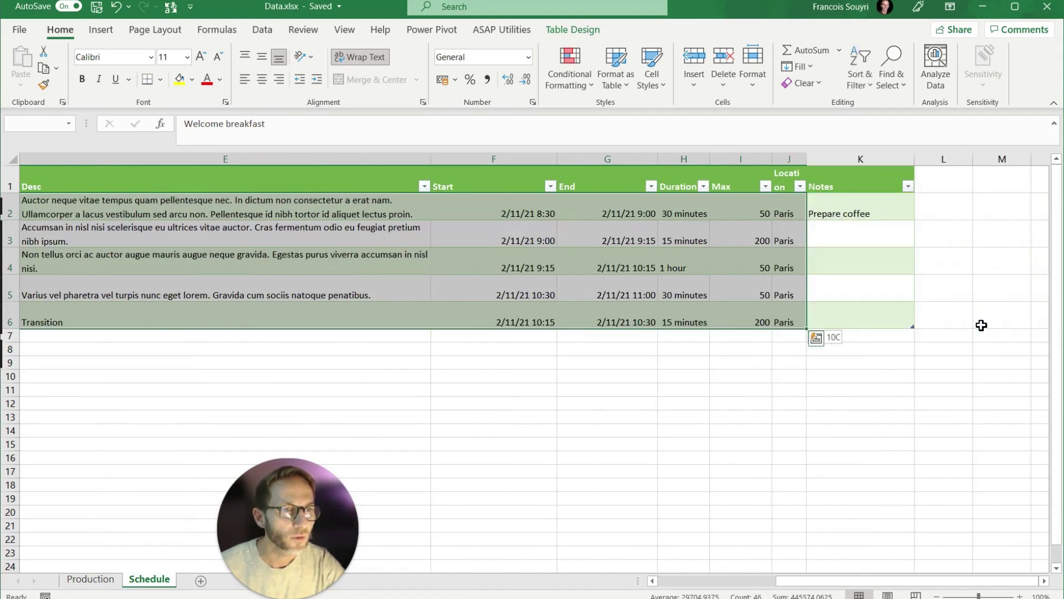
key(ctrl+c)
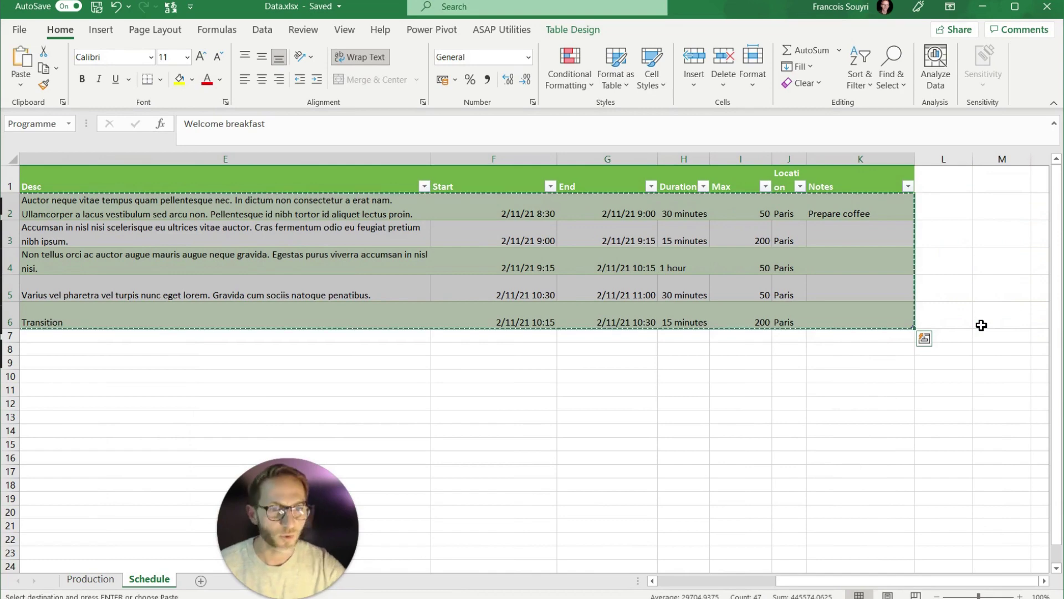
Switch back to Teams and paste the copied sessions into the list, starting at the empty row's Session name cell.
key(alt+Tab)
click(153, 164)
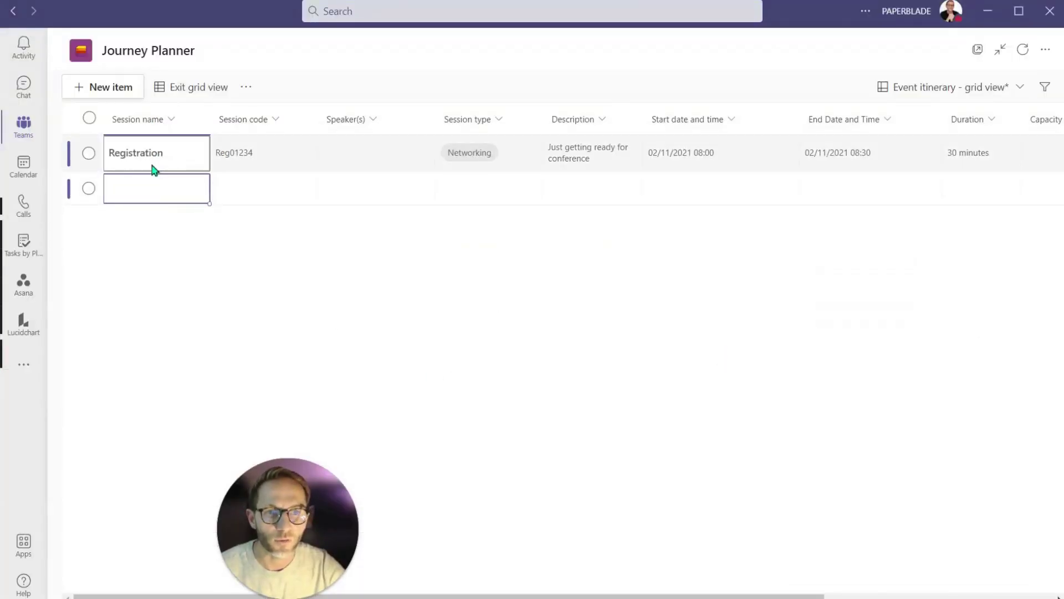
click(159, 193)
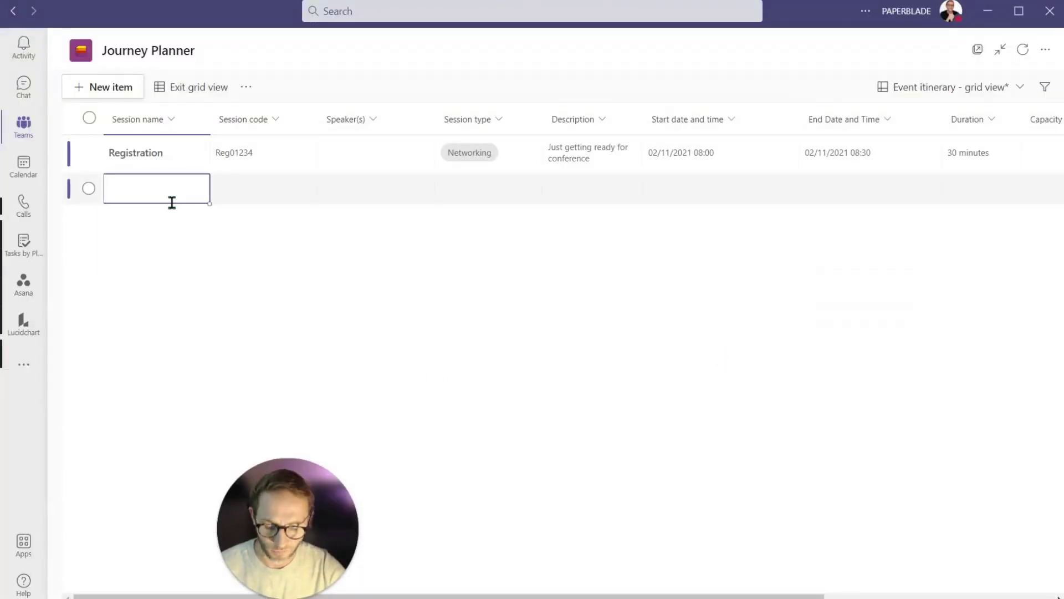
key(ctrl+v)
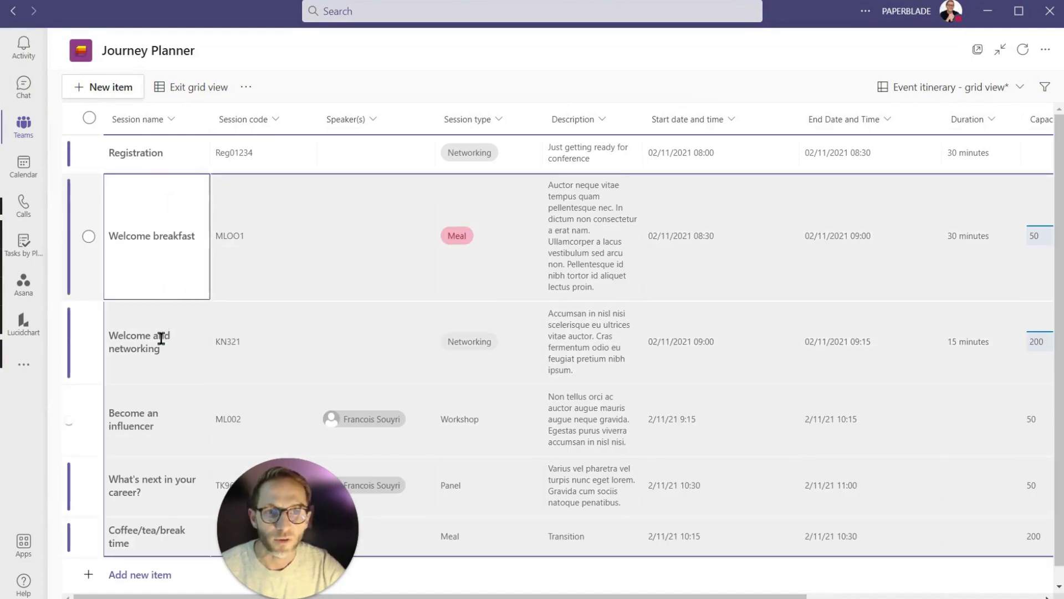
Review the pasted sessions and return the list from grid editing to its normal view.
scroll(161, 463, down, 1)
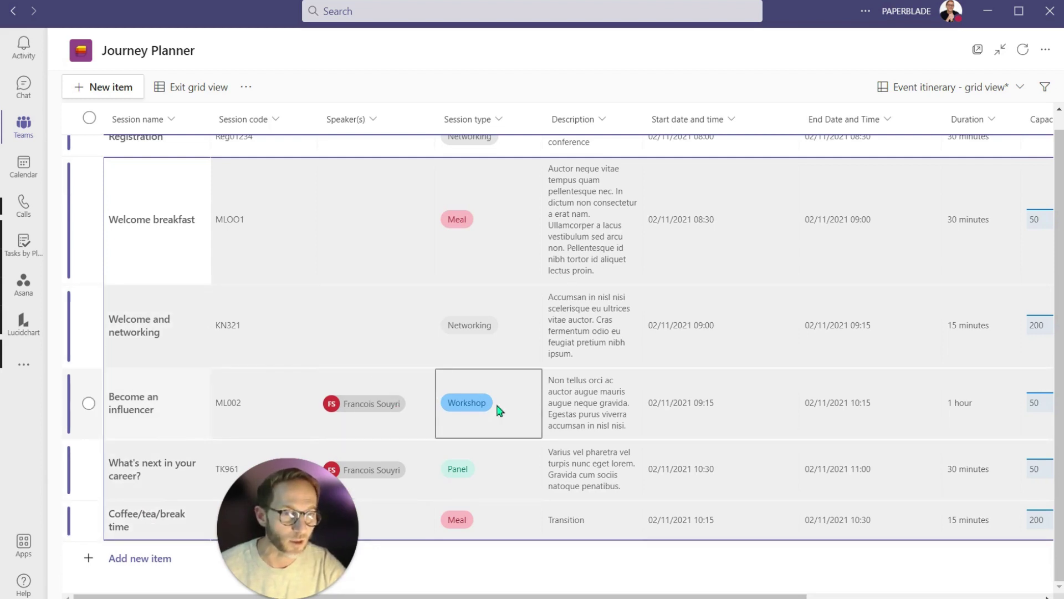
click(388, 327)
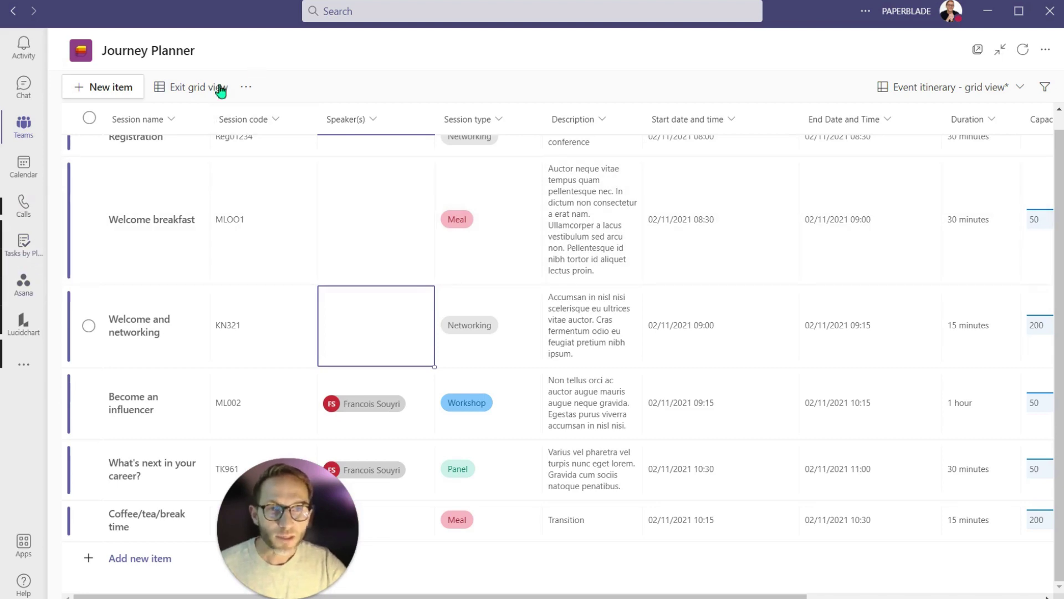
click(220, 89)
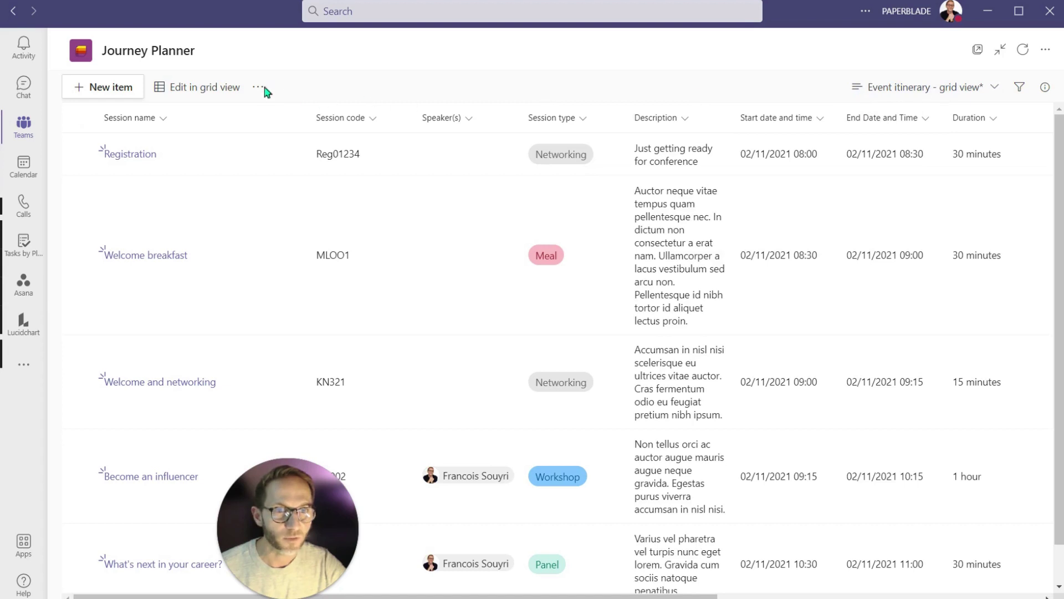
Open the Journey Planner list in SharePoint and look over its sessions there.
click(256, 87)
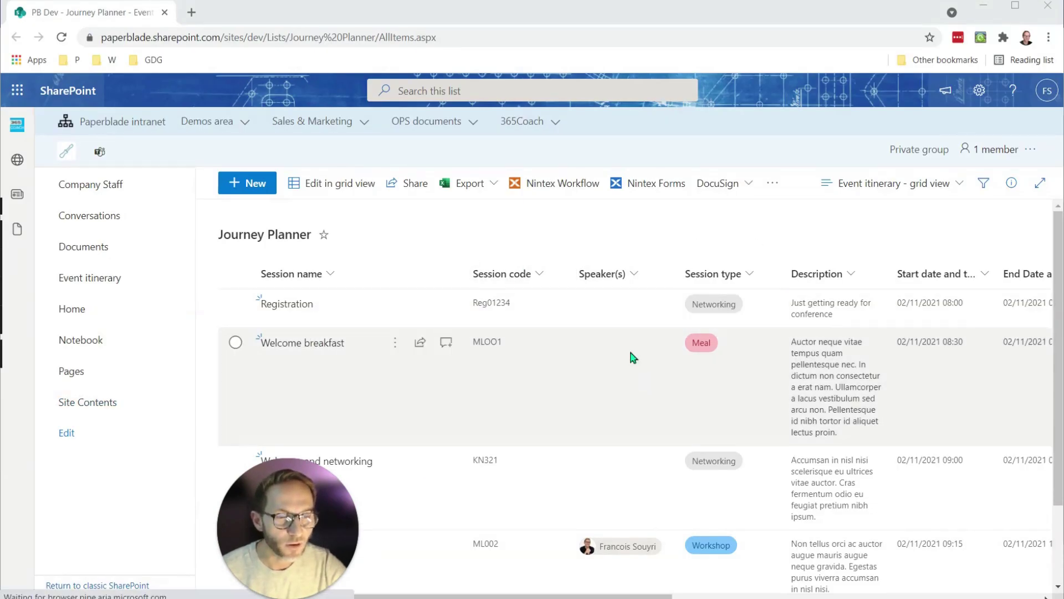
scroll(629, 361, down, 2)
scroll(630, 488, up, 2)
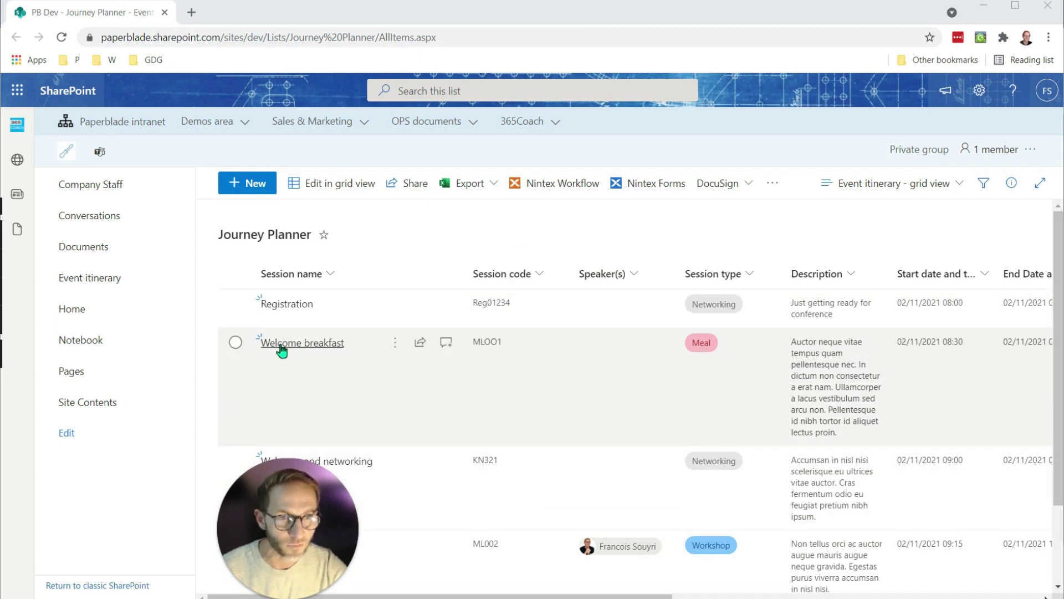
Open the Welcome breakfast session in SharePoint and display the options for customizing its form.
click(281, 349)
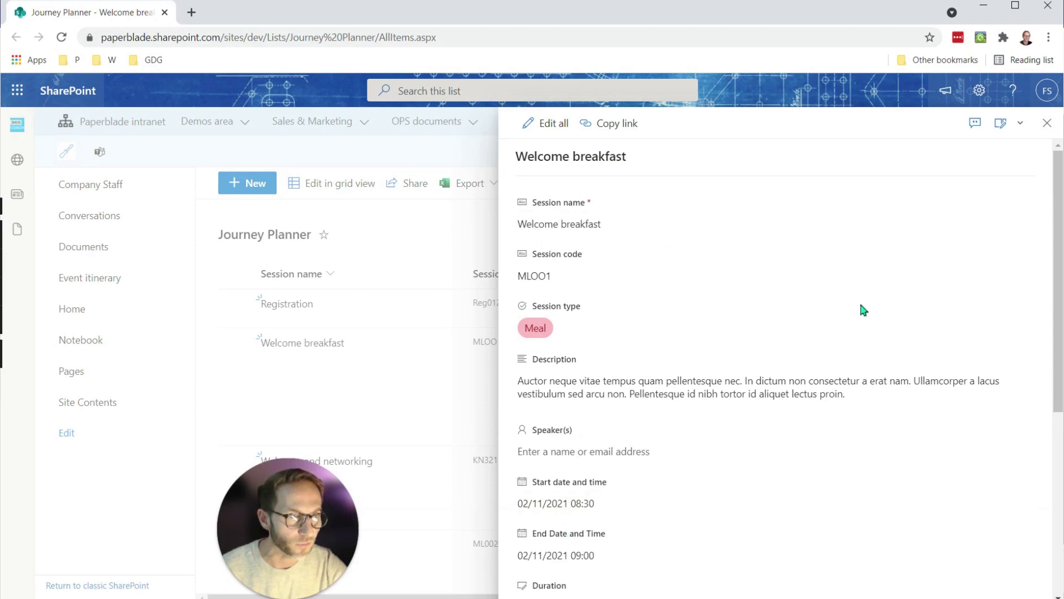
click(1021, 123)
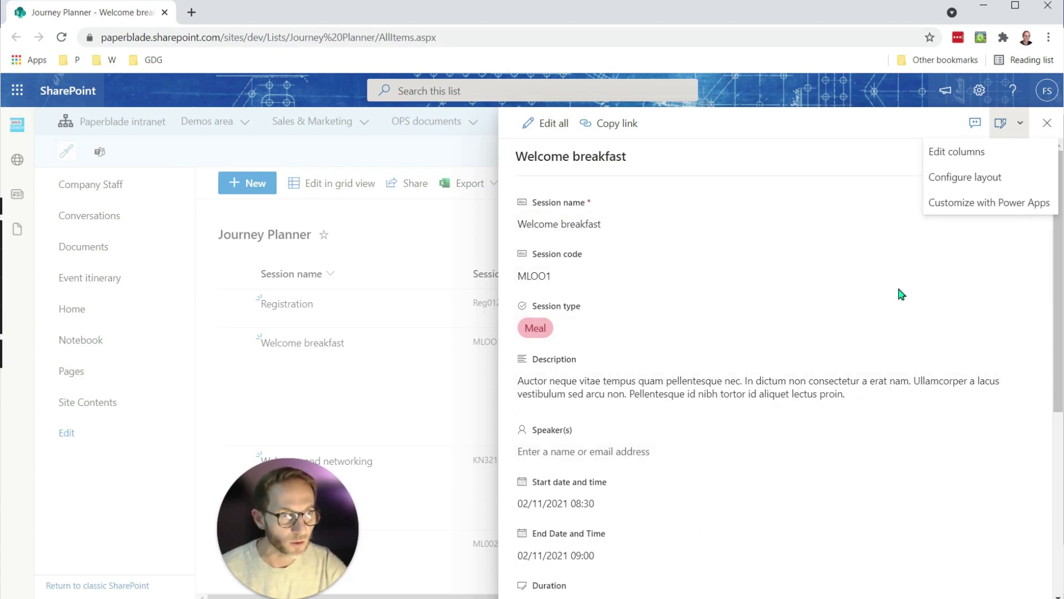
click(886, 153)
Switch back to Teams and open the Registration session's details with its comments.
key(alt+Tab)
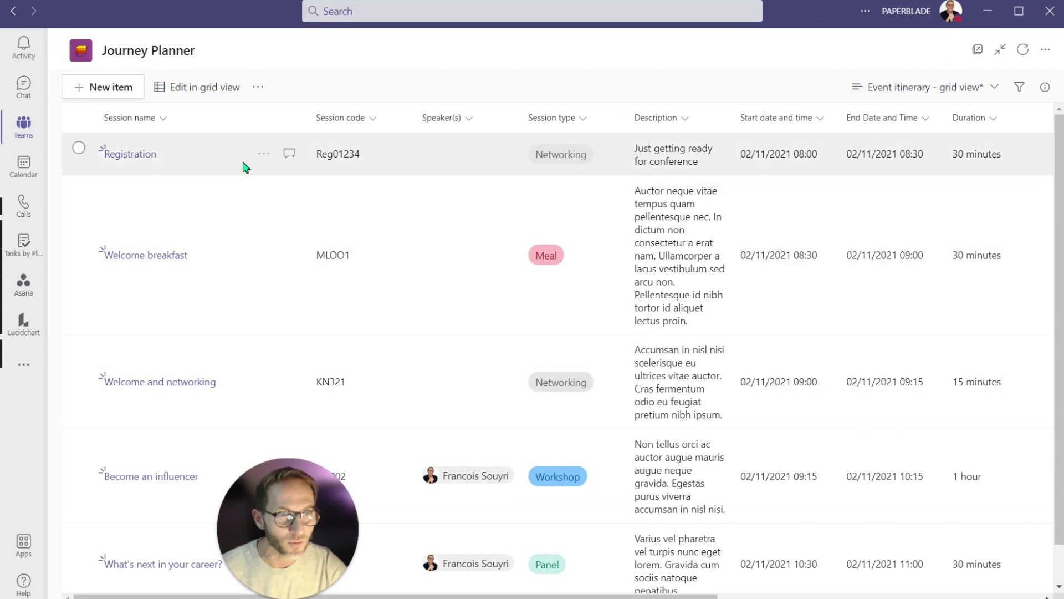
click(131, 156)
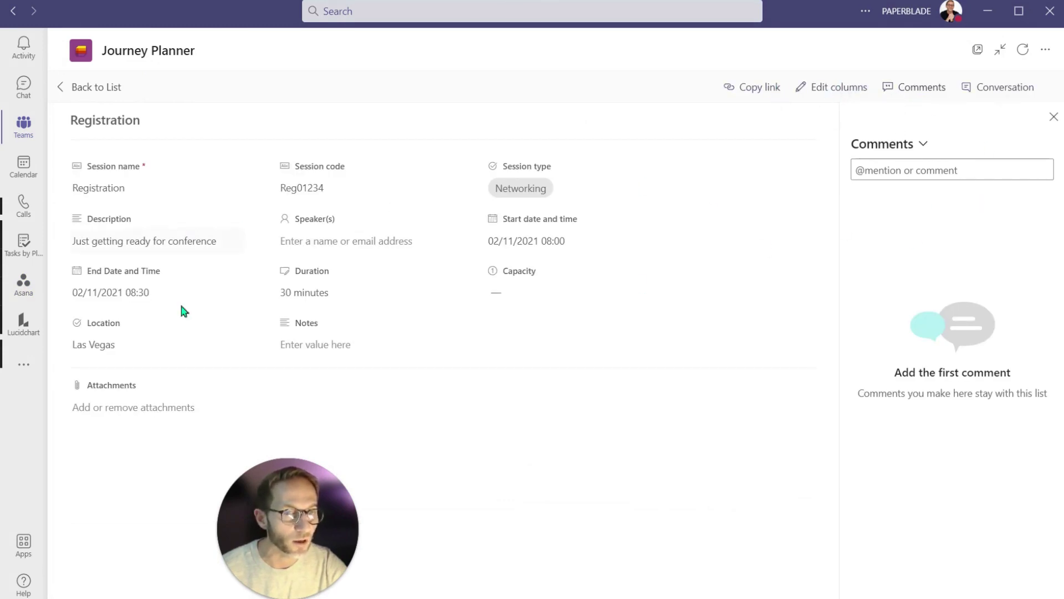
click(923, 147)
click(955, 128)
Post a comment on Registration that mentions a colleague and says "have a look at this numebr!", and return to the list.
click(948, 172)
text(@franc)
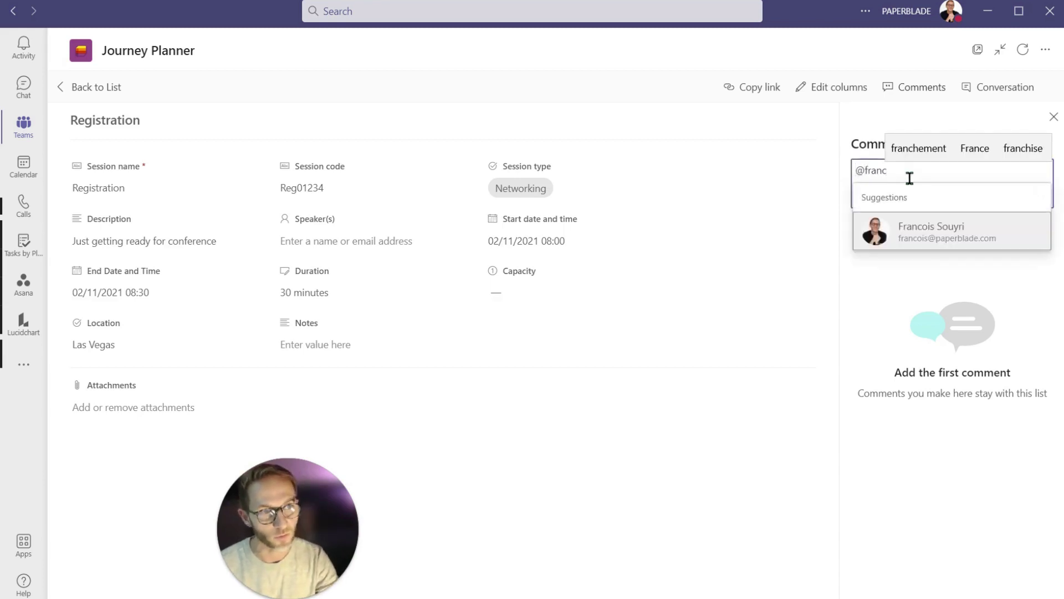
key(Return)
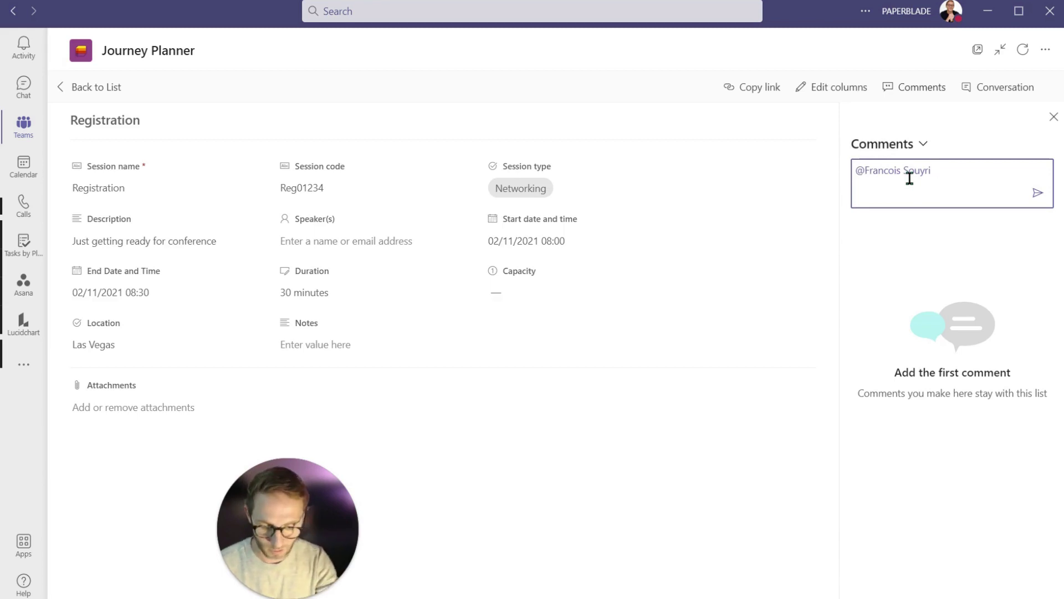
text(have a look at )
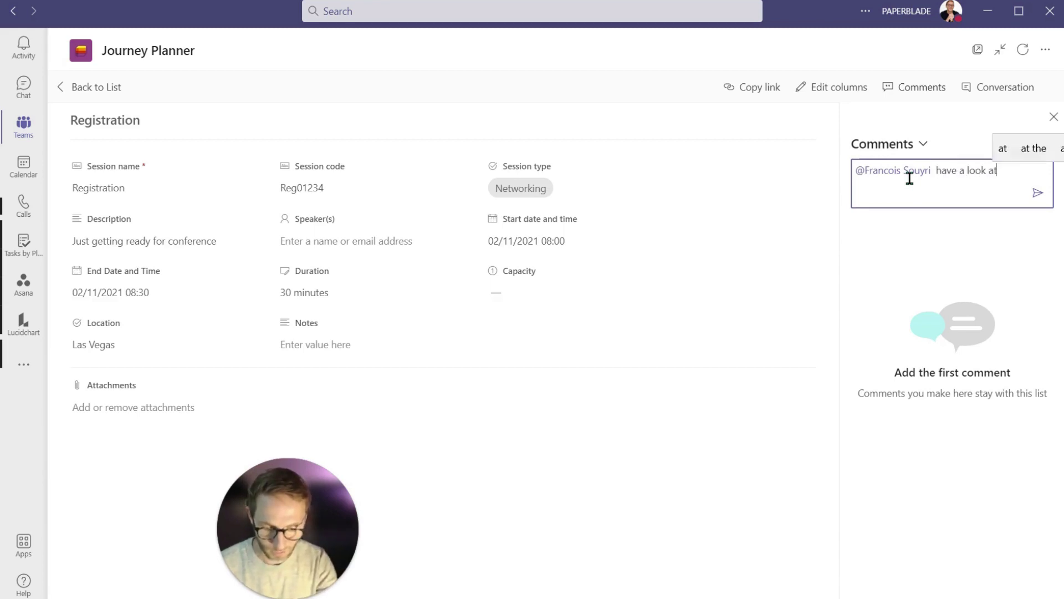
text(this numebr)
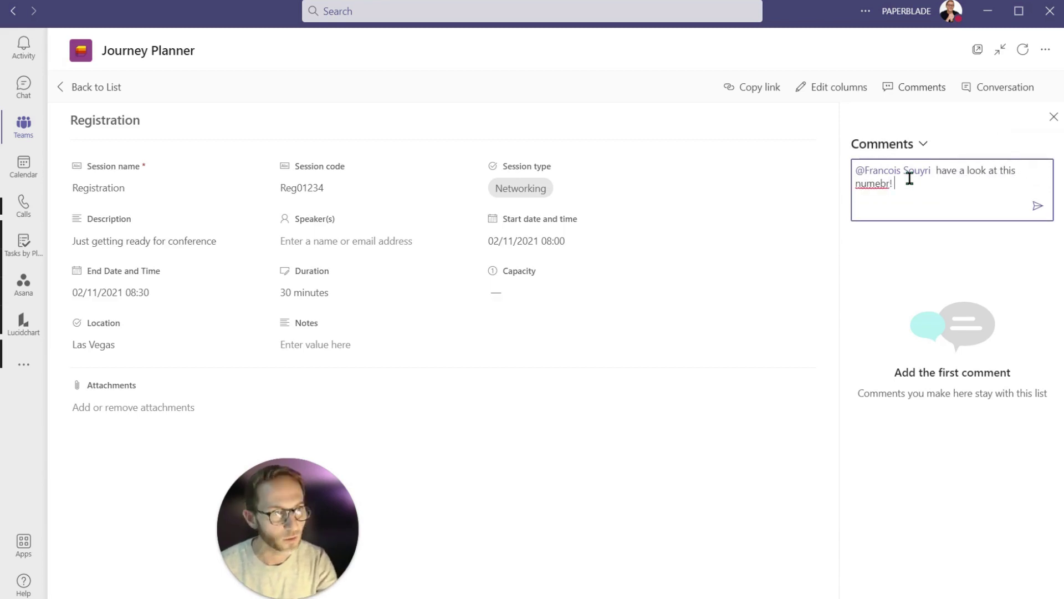
text(!)
key(Return)
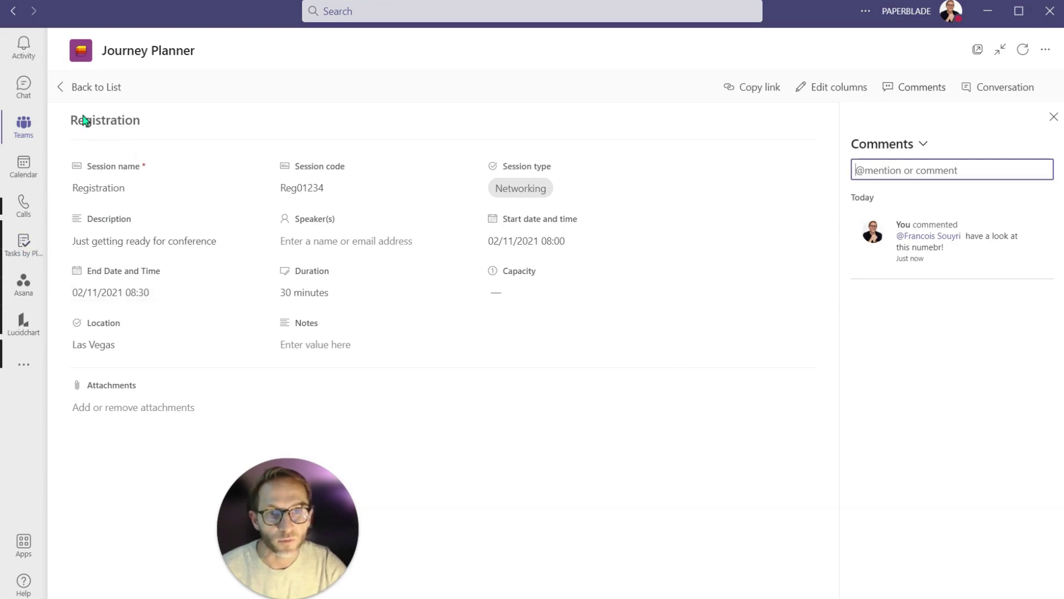
click(61, 87)
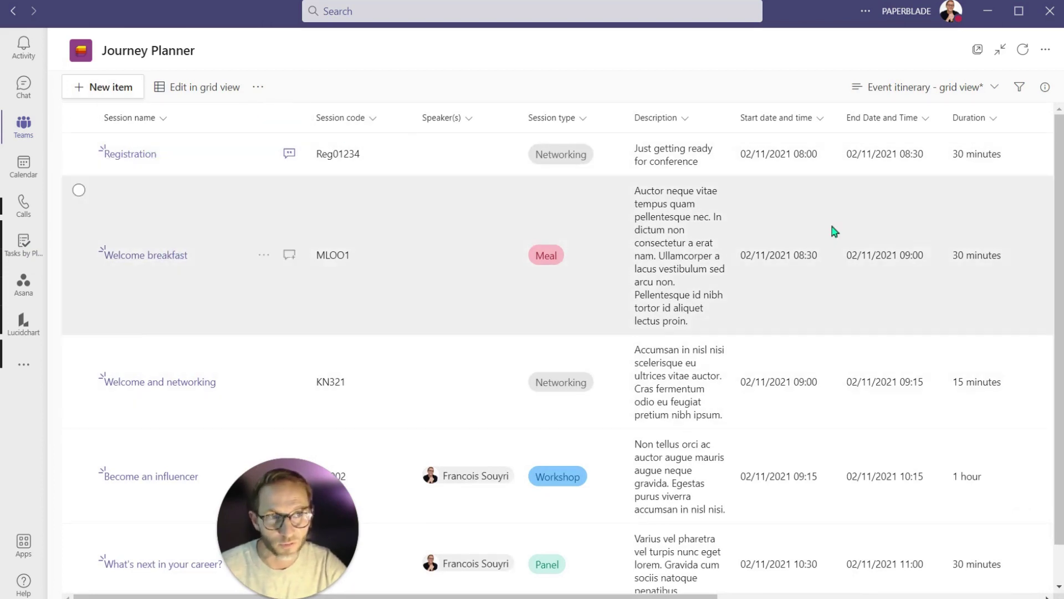
Group the list by Session type and collapse all the groups.
click(582, 122)
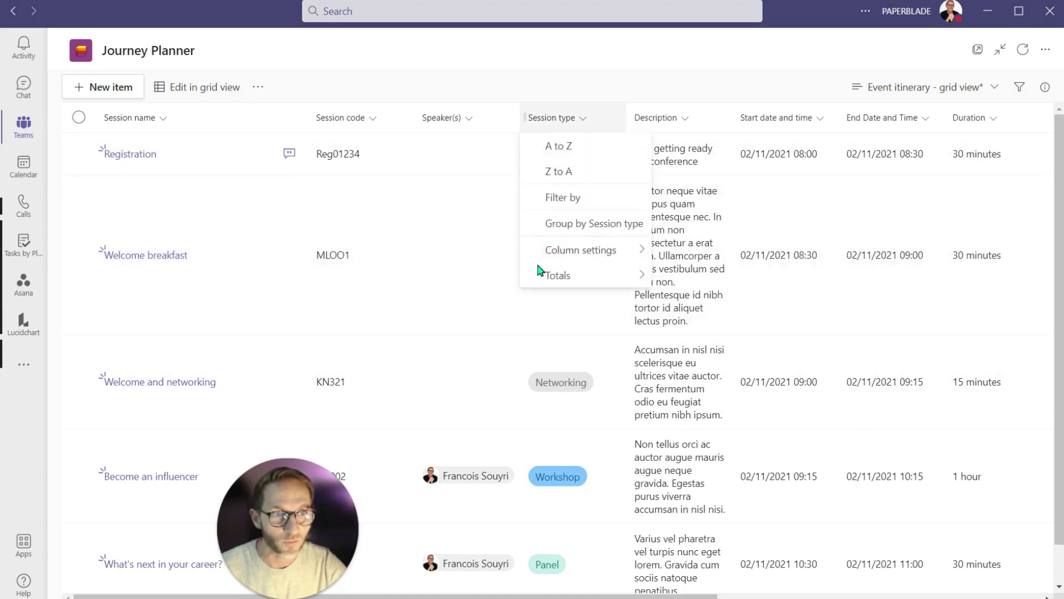
click(618, 229)
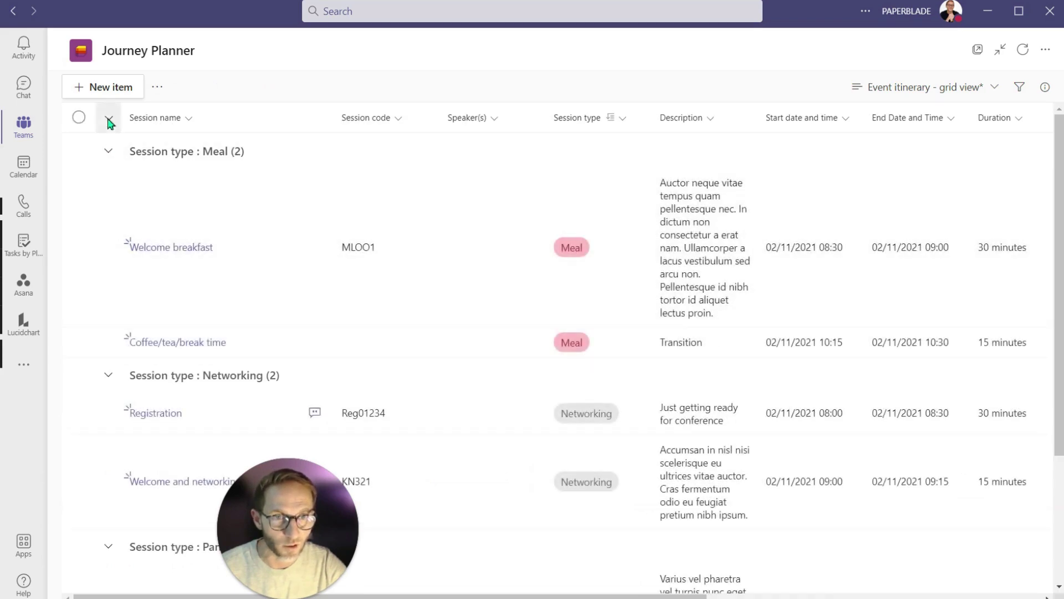
click(108, 117)
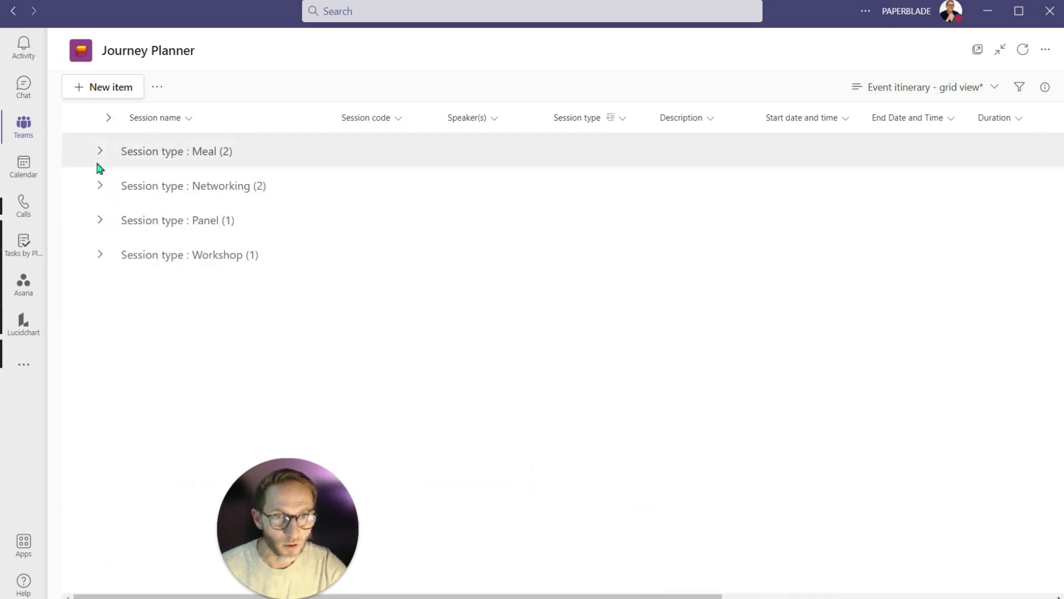
click(97, 186)
click(108, 186)
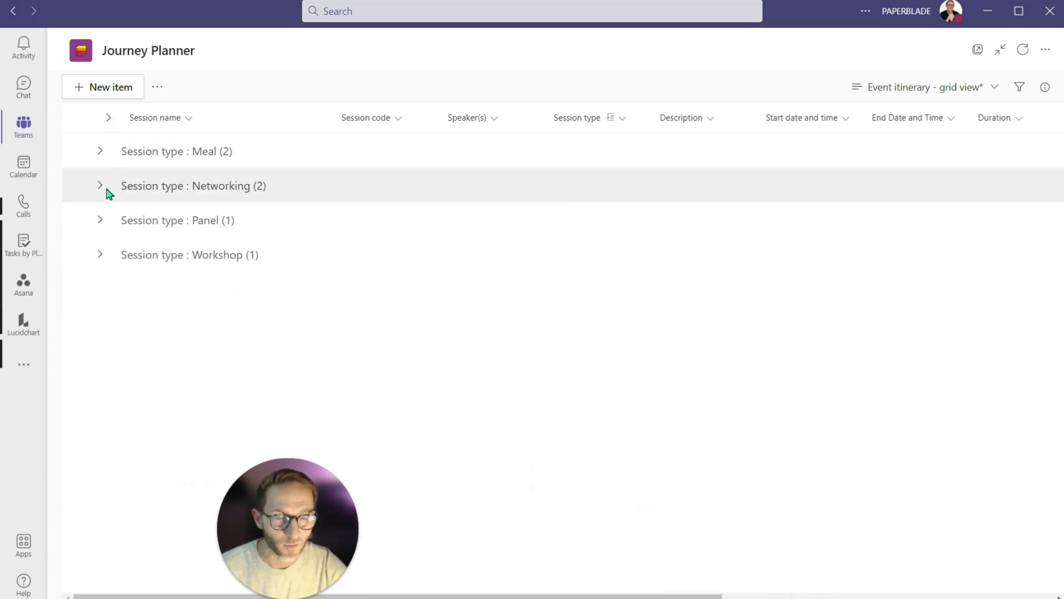
Add a conditional formatting rule to the current view with the condition Session type is equal to Workshop.
click(883, 97)
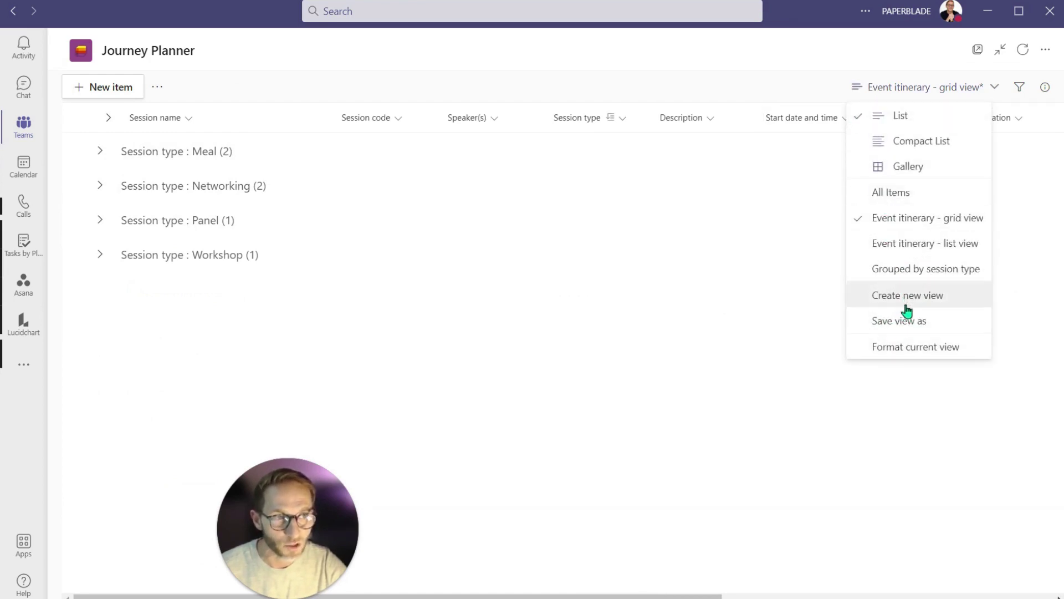
click(907, 354)
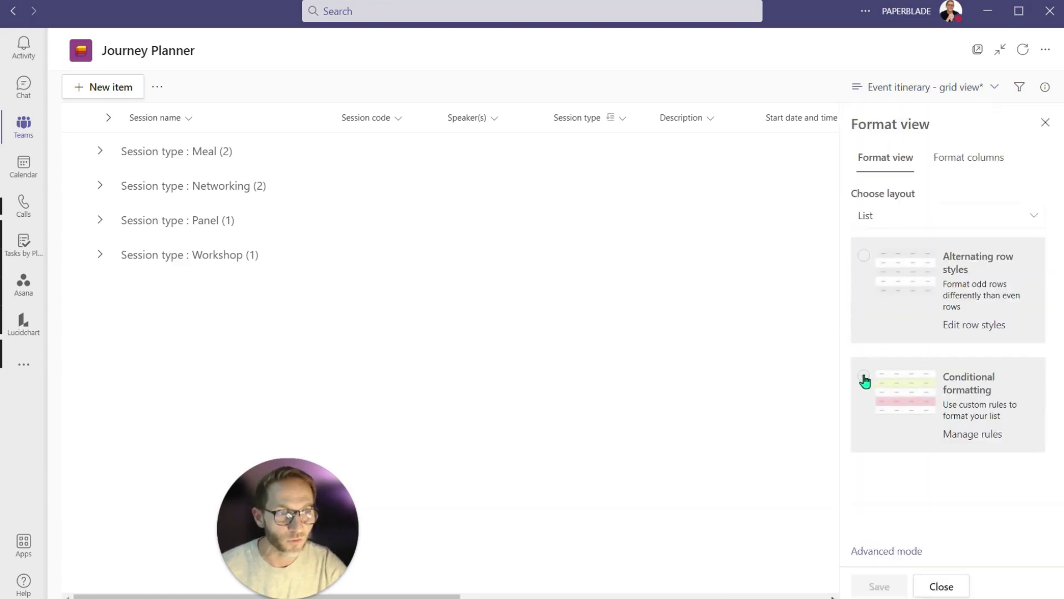
click(863, 377)
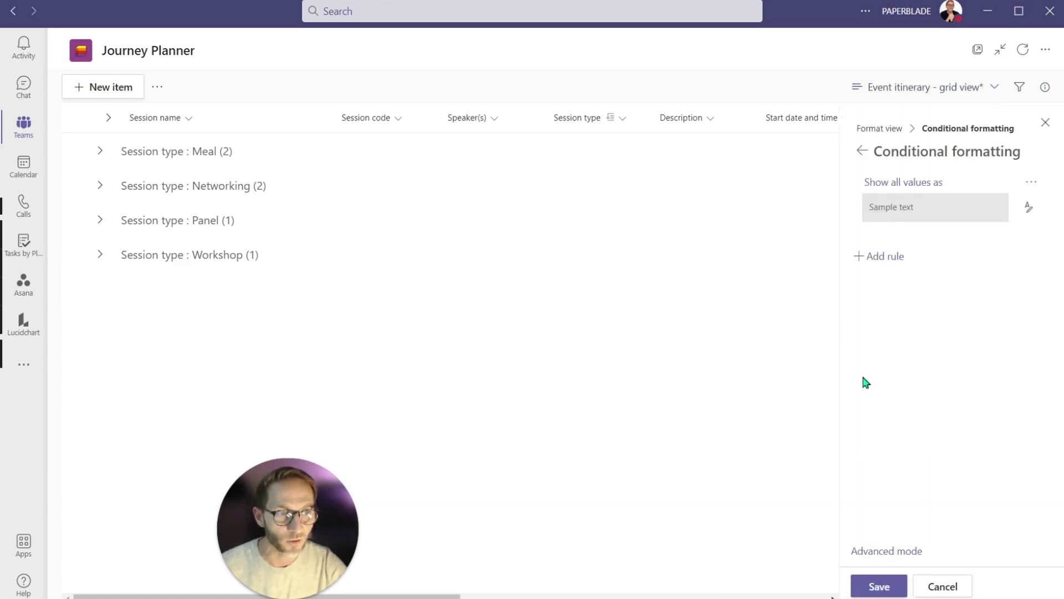
click(929, 184)
click(912, 205)
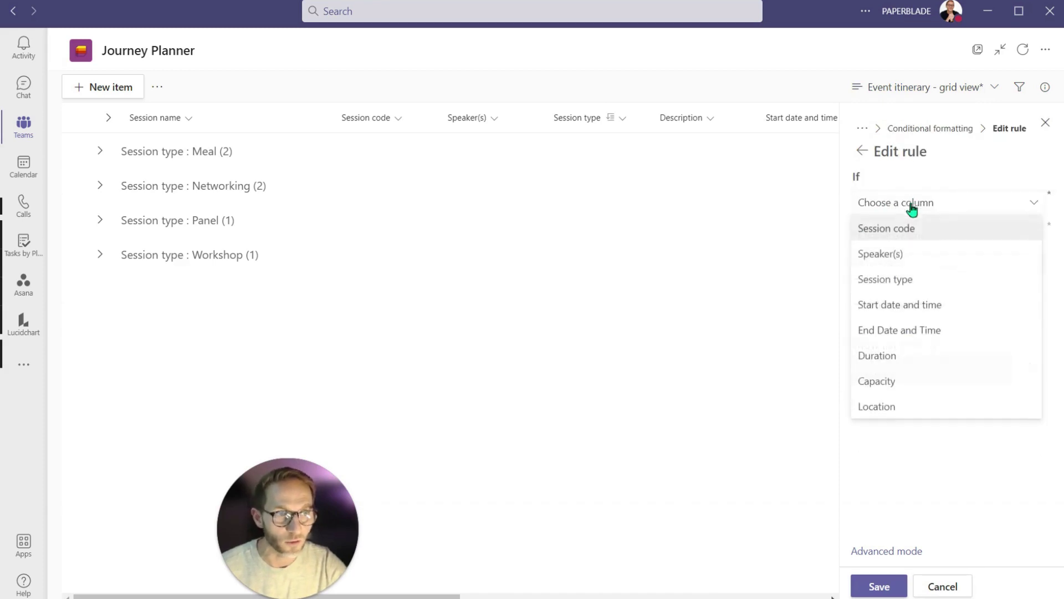
click(931, 287)
click(931, 235)
click(884, 261)
click(893, 266)
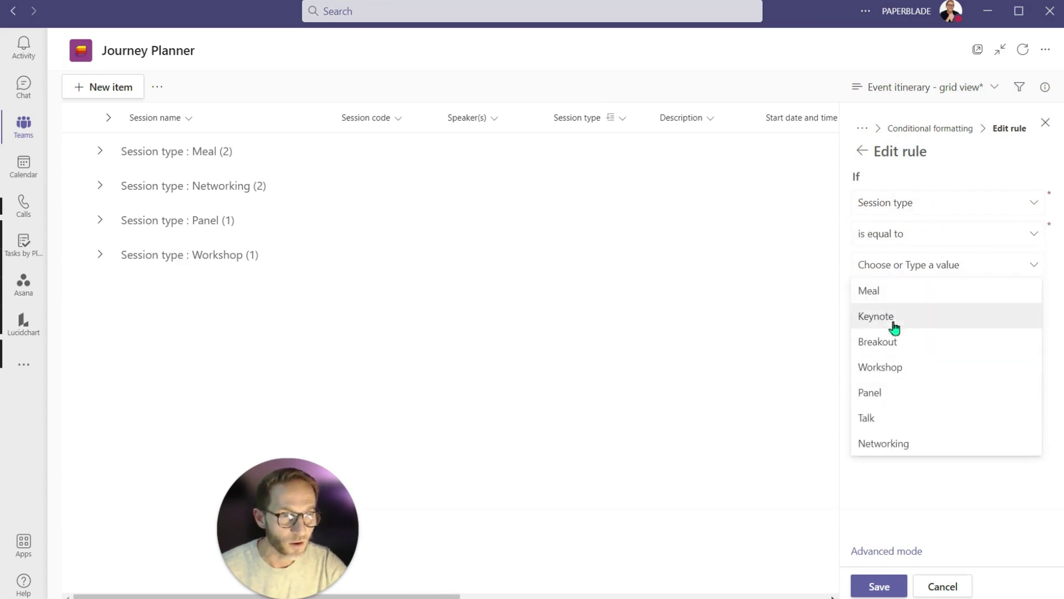
click(923, 366)
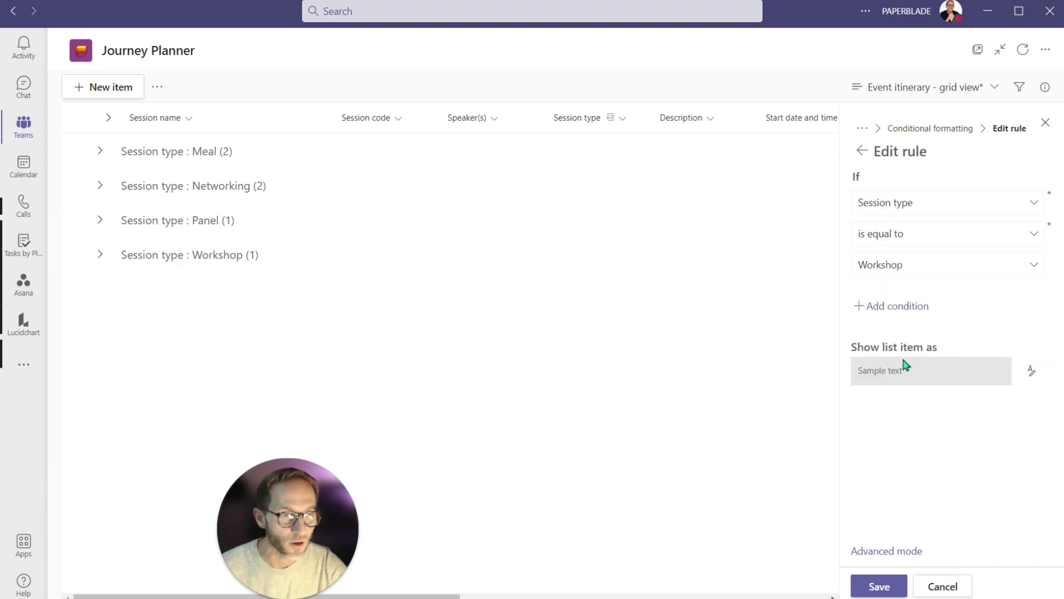
Give the rule a light green fill, save it, and expand all groups to check the Workshop session.
click(1032, 372)
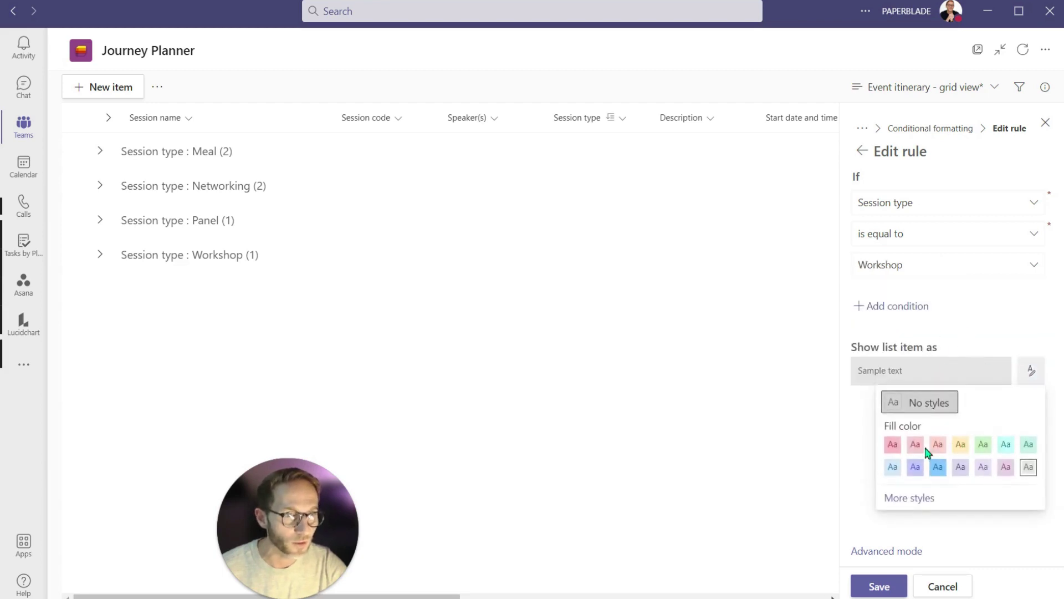
click(984, 444)
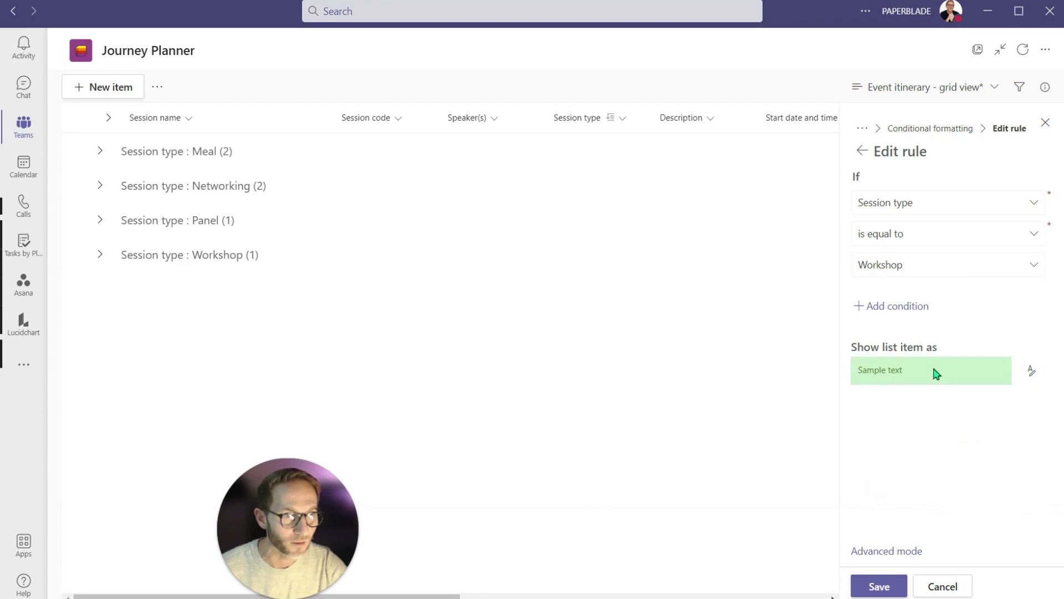
click(880, 587)
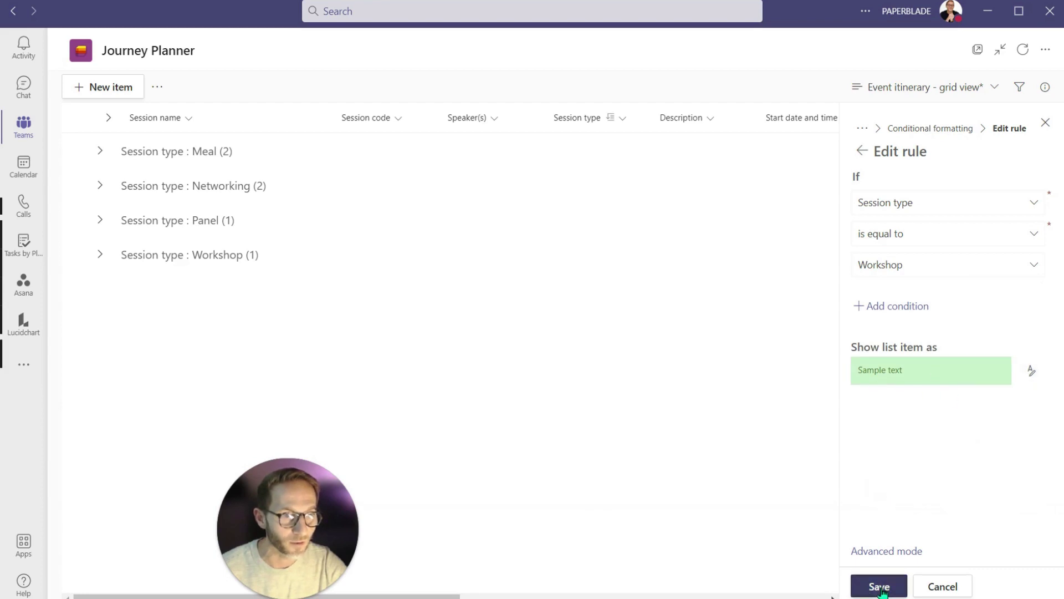
click(108, 117)
scroll(533, 433, down, 3)
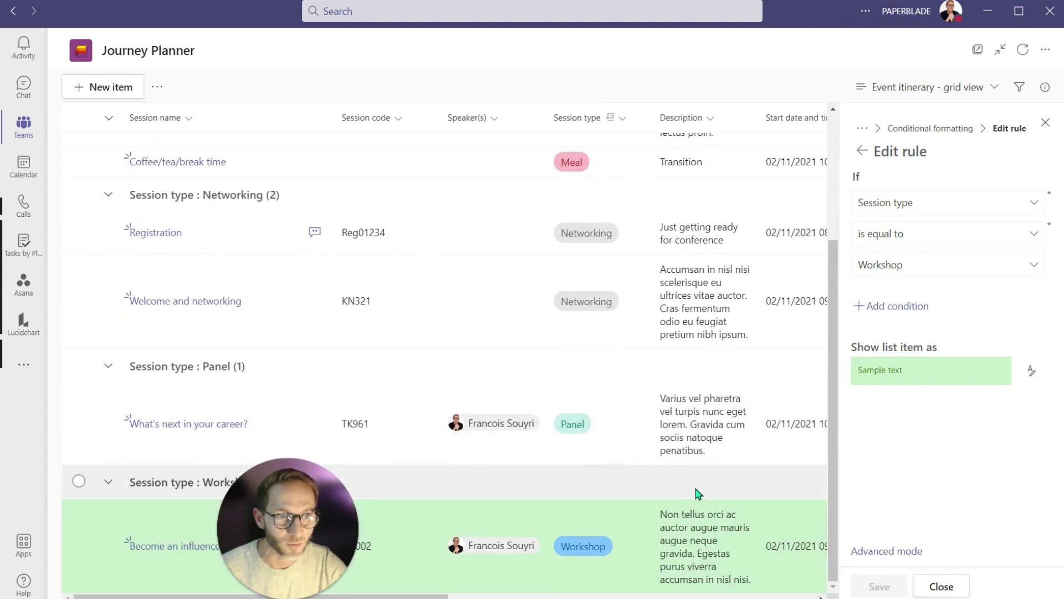
Change the formatting rule's session type value to Breakout and save the rule.
click(952, 265)
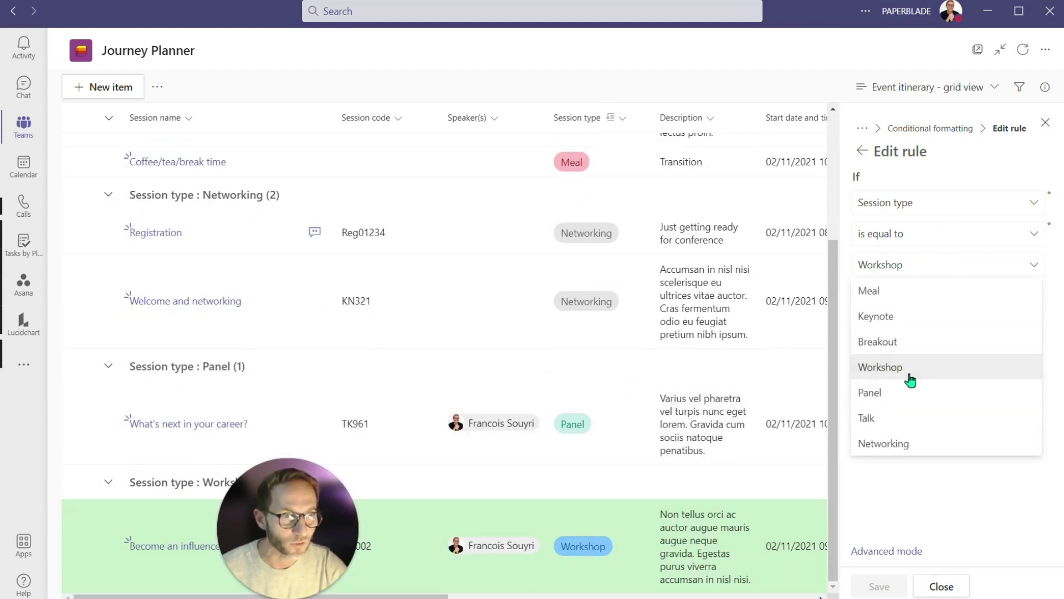
click(896, 344)
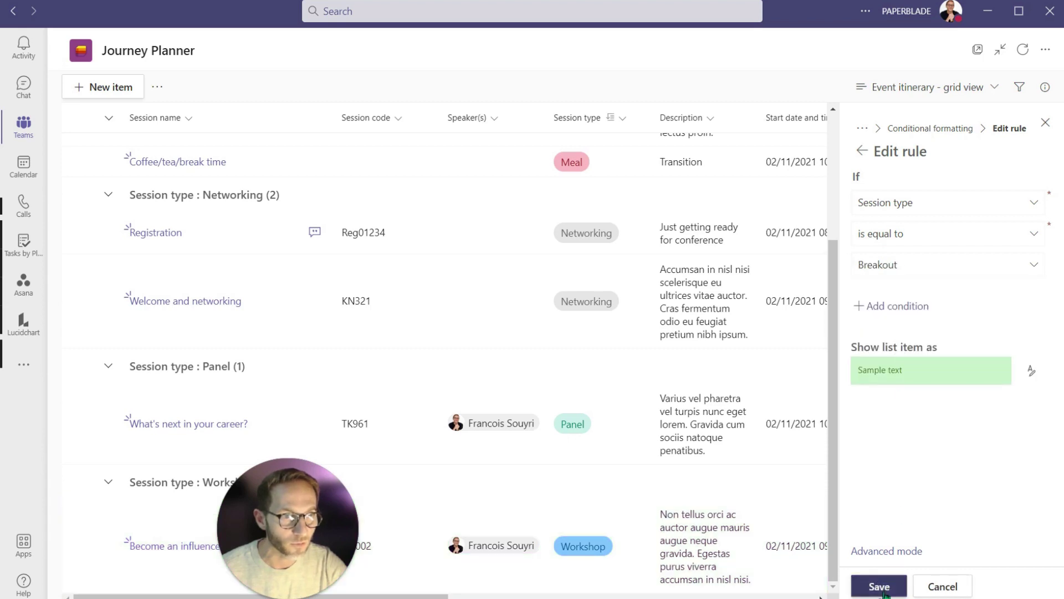
click(879, 586)
Set the formatting rule's session type value to Meal, save it, and check the highlighting across the list.
scroll(600, 384, up, 3)
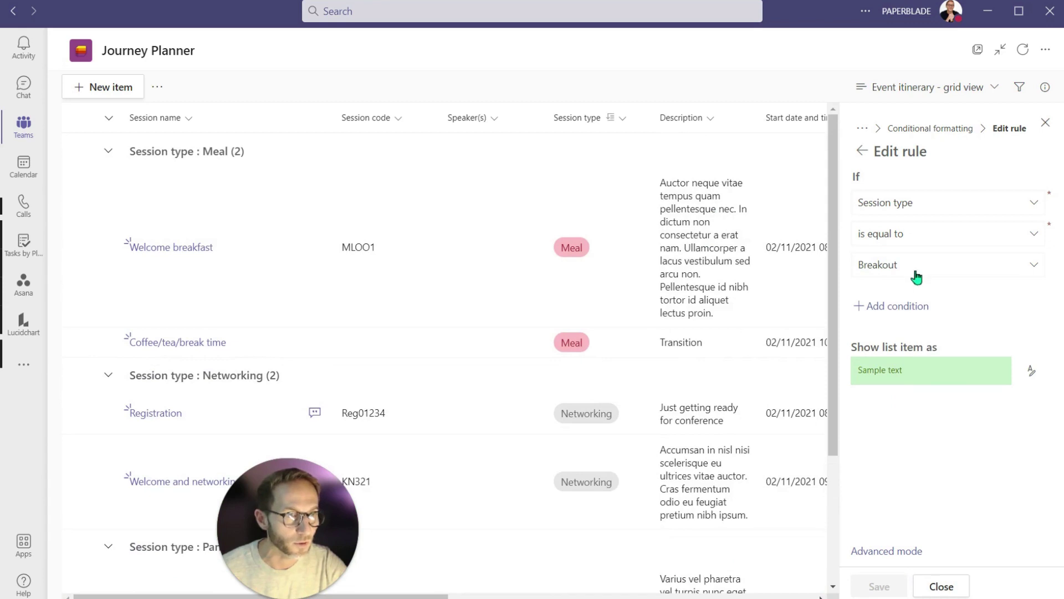
click(916, 277)
click(890, 289)
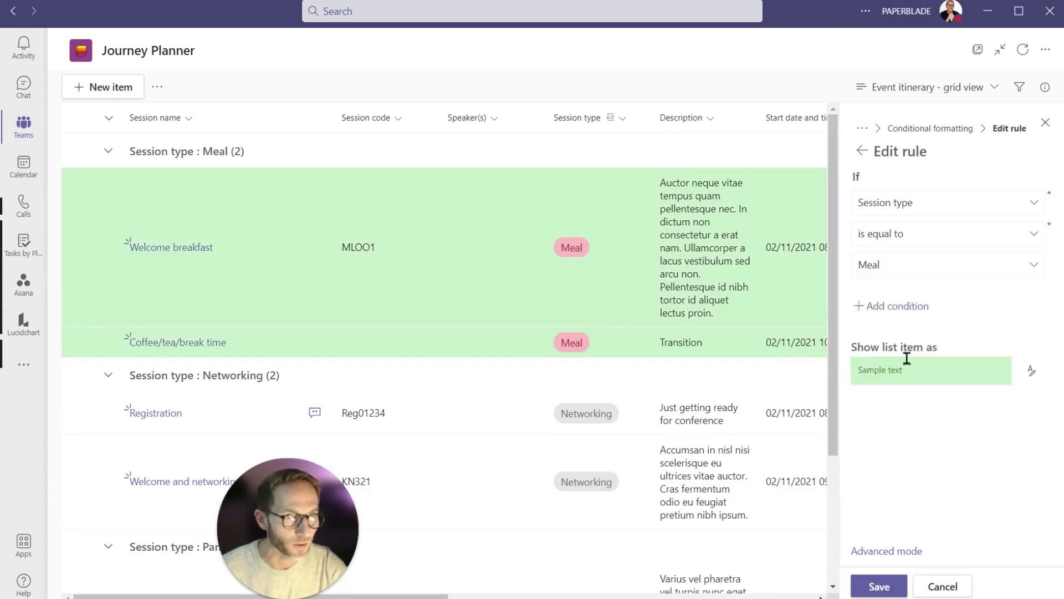
click(875, 588)
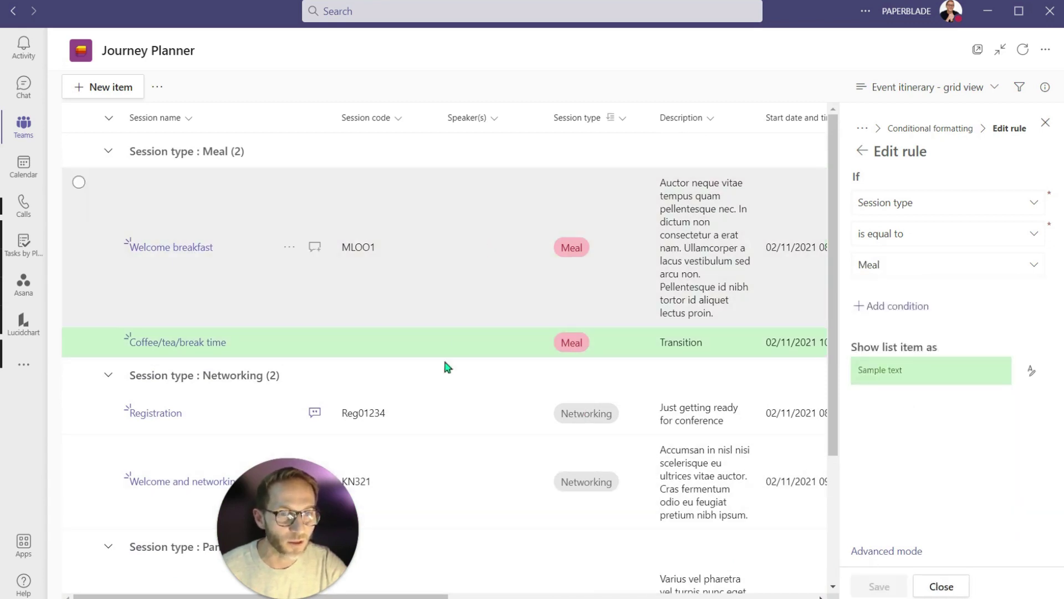
scroll(378, 374, down, 3)
scroll(430, 404, up, 4)
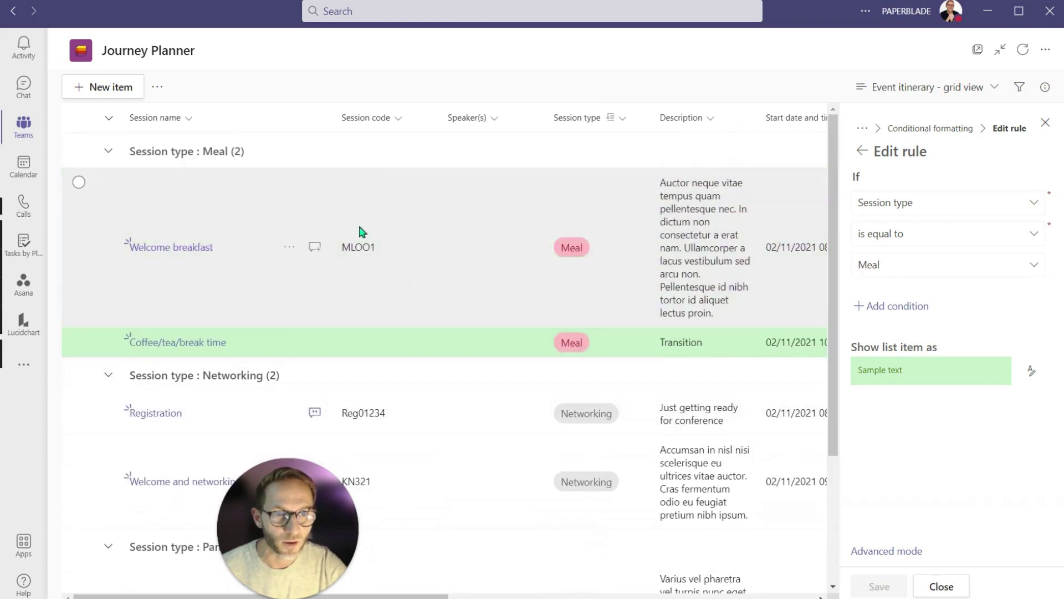